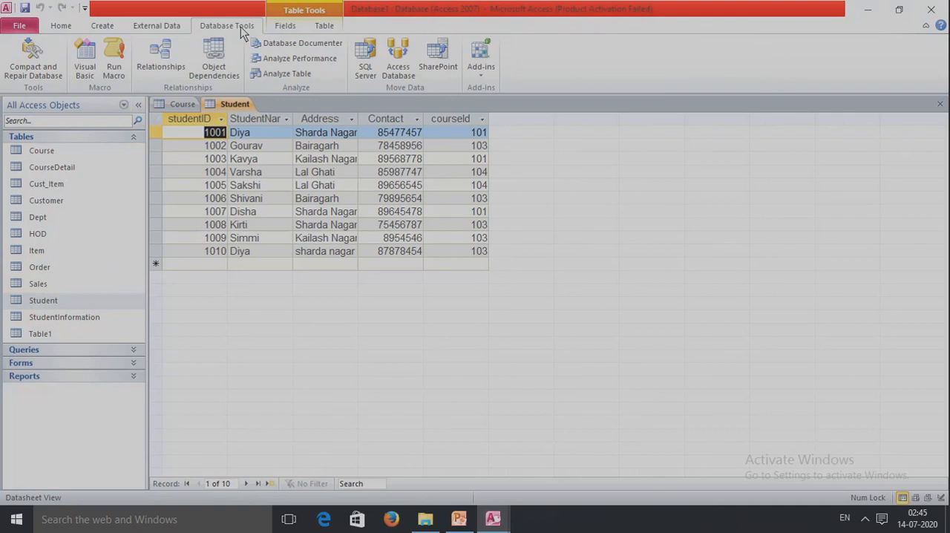
# - Inspect the Course–Student relationship settings, switching Enforce Referential Integrity on and back off before closing them
pyautogui.click(145, 59)
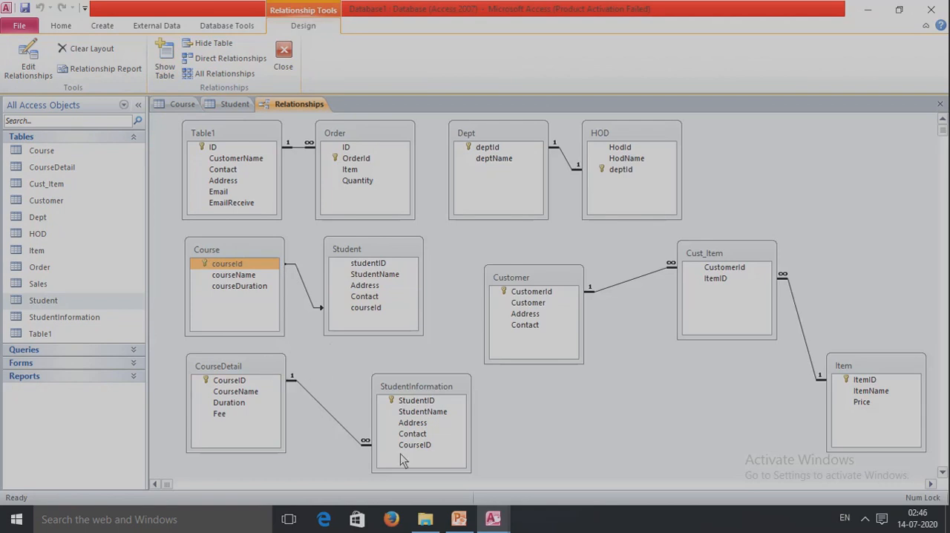
pyautogui.click(304, 286)
pyautogui.rightClick(303, 283)
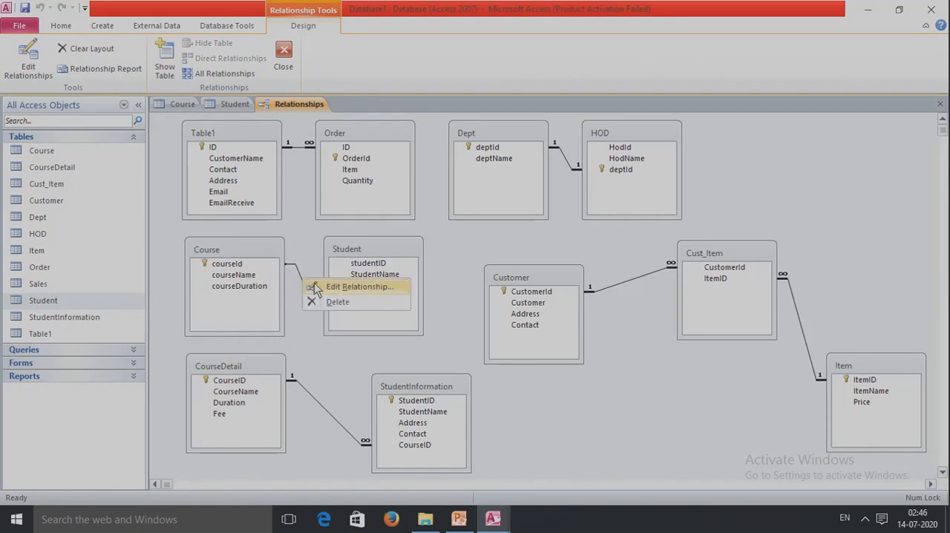
pyautogui.click(334, 288)
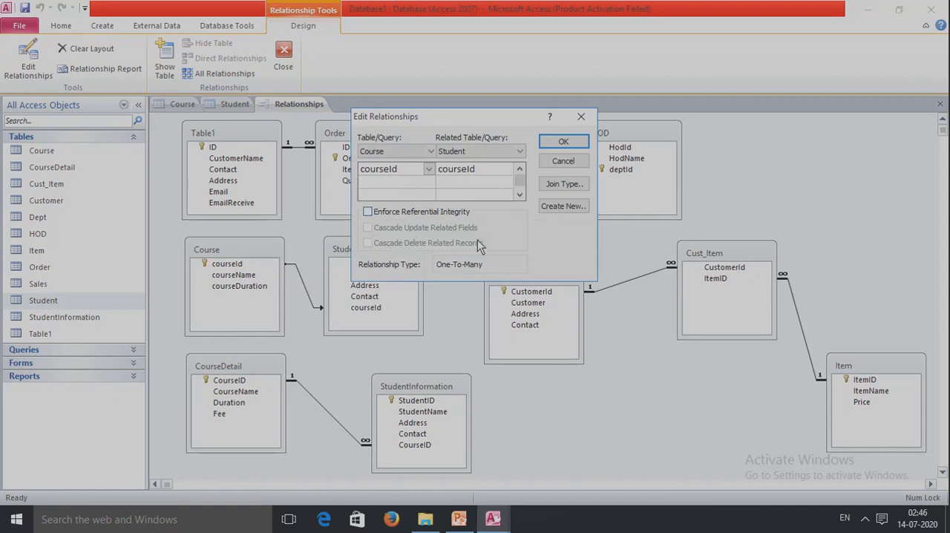
pyautogui.click(367, 213)
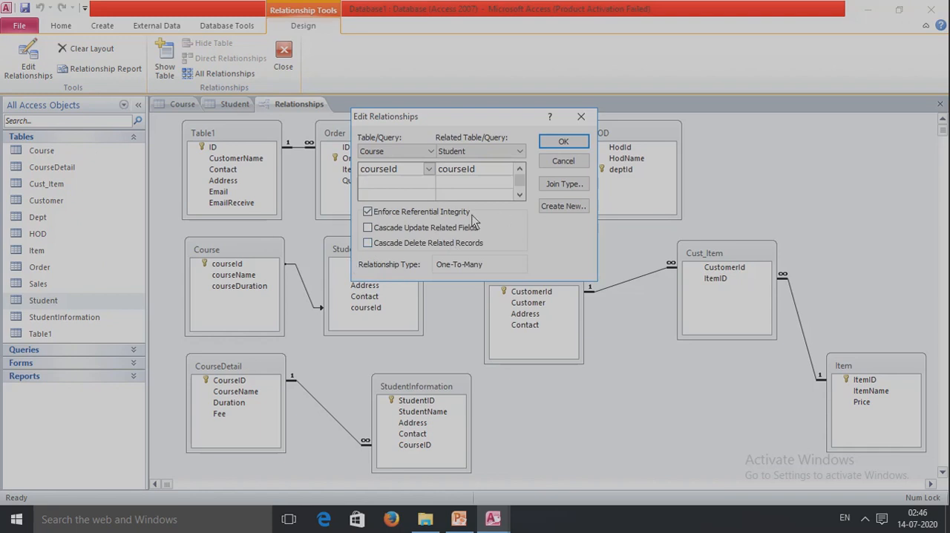
pyautogui.click(368, 212)
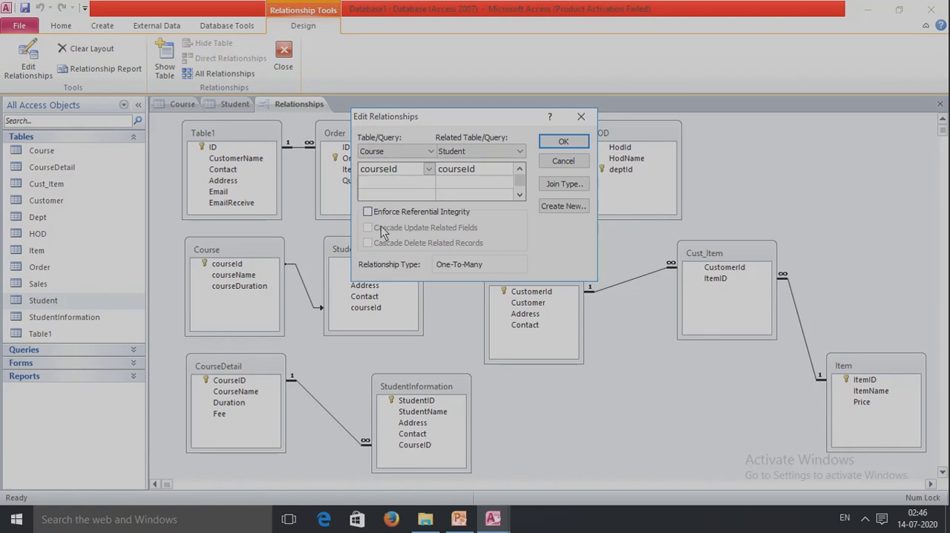
pyautogui.click(581, 116)
# - Open the Course and Student tables and compare their courseId values
pyautogui.doubleClick(56, 151)
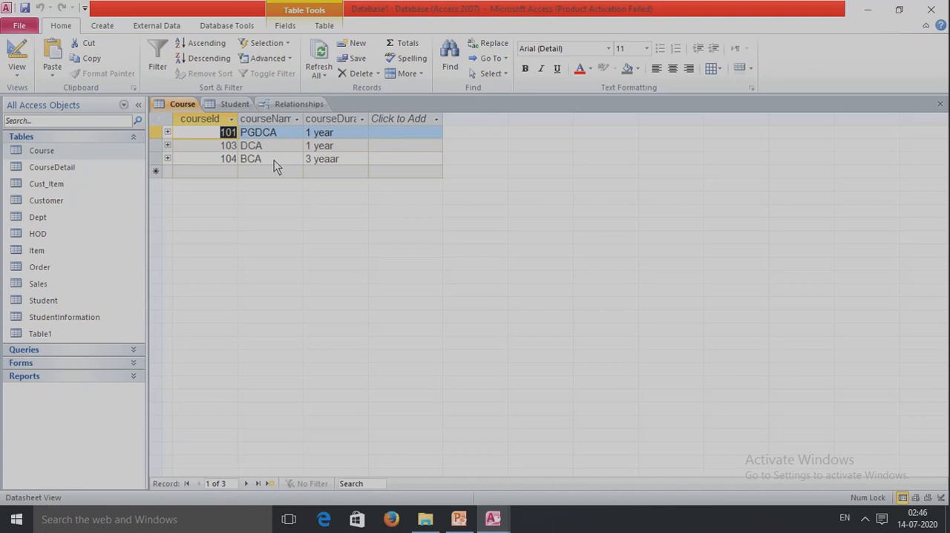
pyautogui.doubleClick(55, 298)
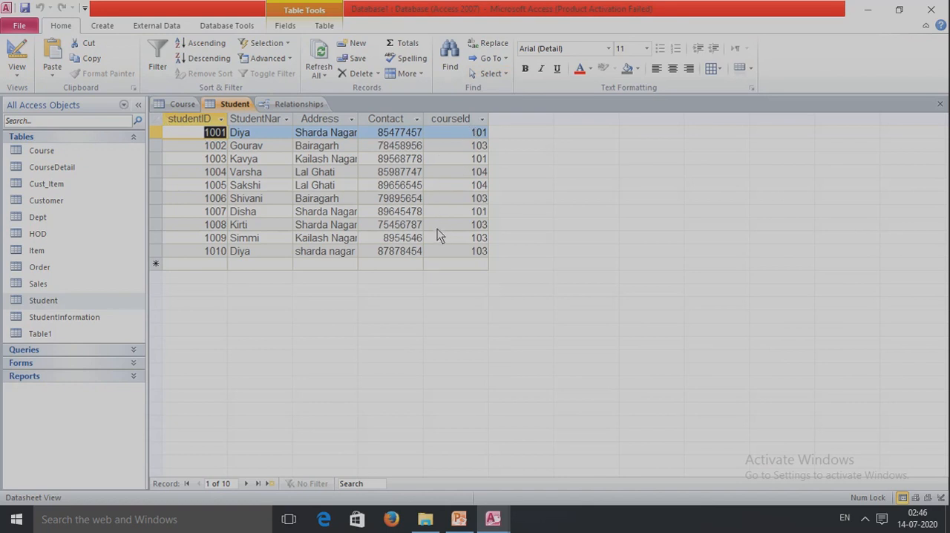
pyautogui.click(182, 104)
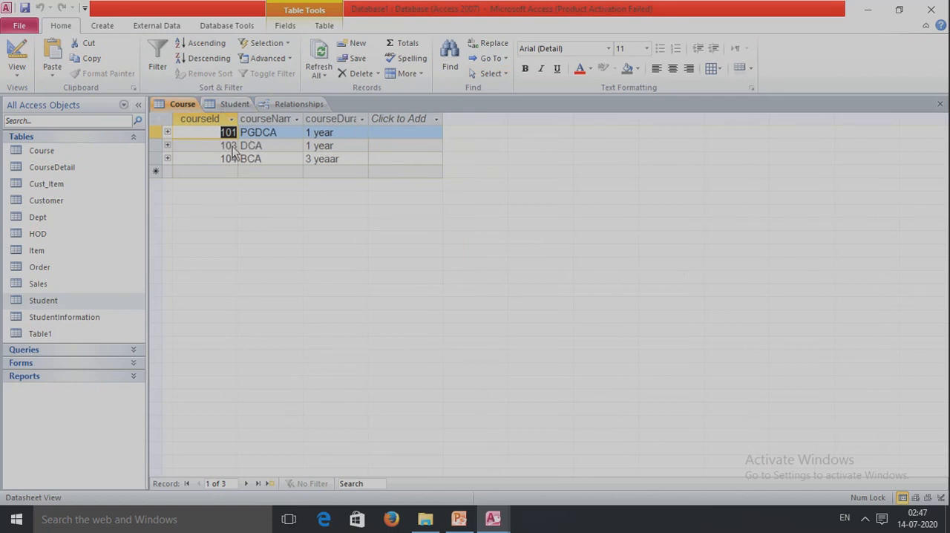
pyautogui.click(235, 104)
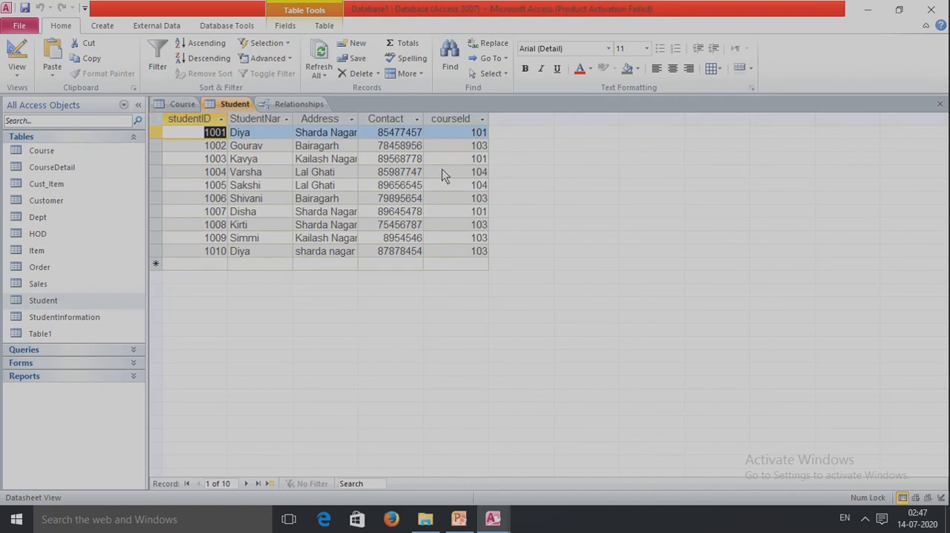
# - Change the courseId of the PGDCA record in the Course table to 105 and save the record
pyautogui.click(180, 105)
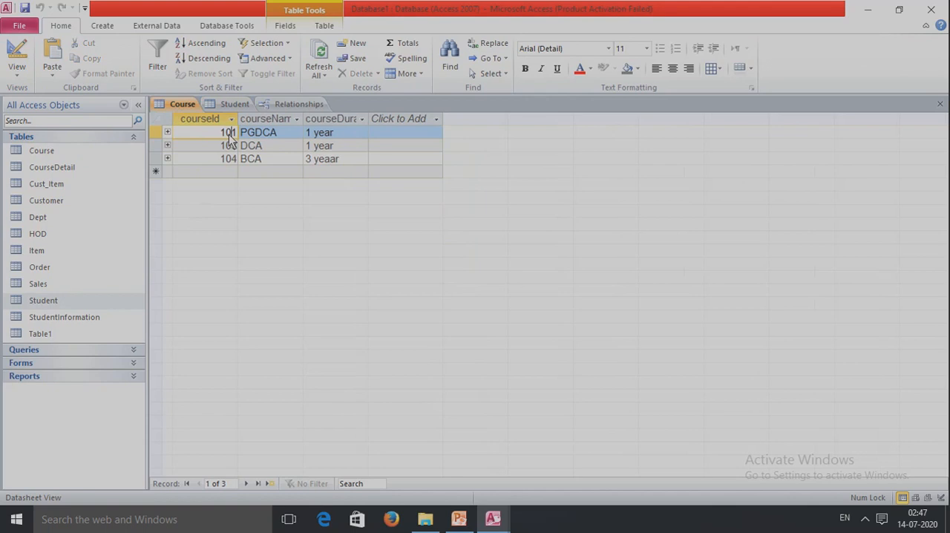
pyautogui.press('BackSpace')
pyautogui.hotkey('ctrl', 's')
# - Check the courseId values of the students assigned to course 101 in the Student table
pyautogui.click(233, 105)
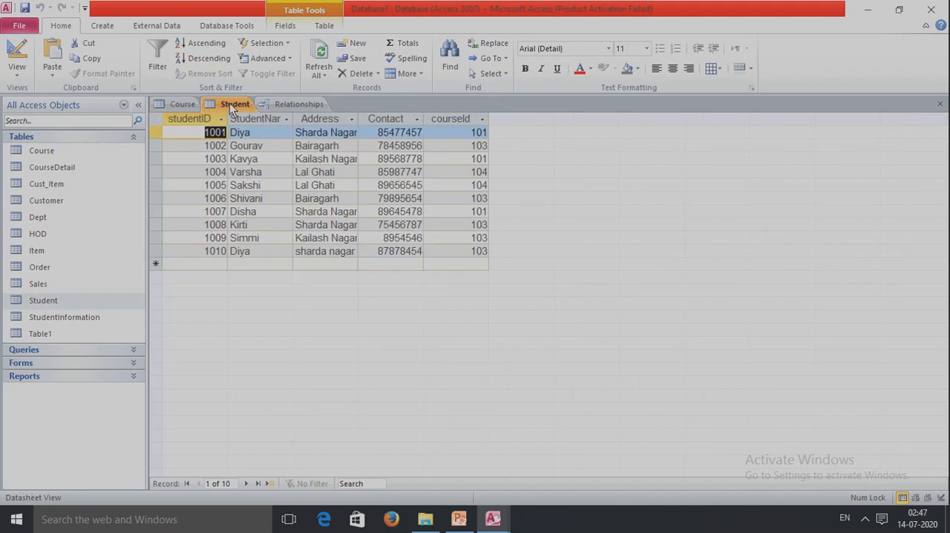
pyautogui.click(472, 134)
pyautogui.click(470, 160)
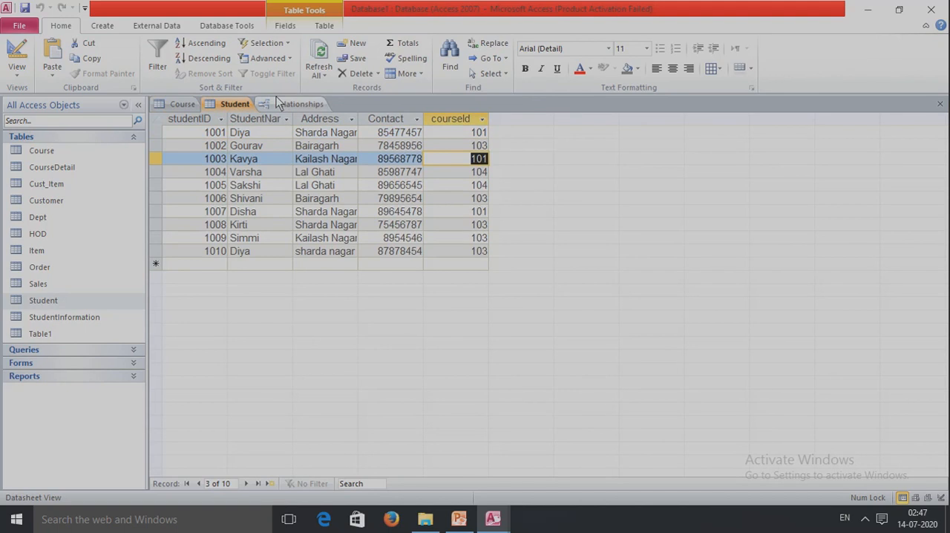
# - Expand the related student records of PGDCA in the Course table, compare them with the Student table, and collapse them again
pyautogui.click(170, 105)
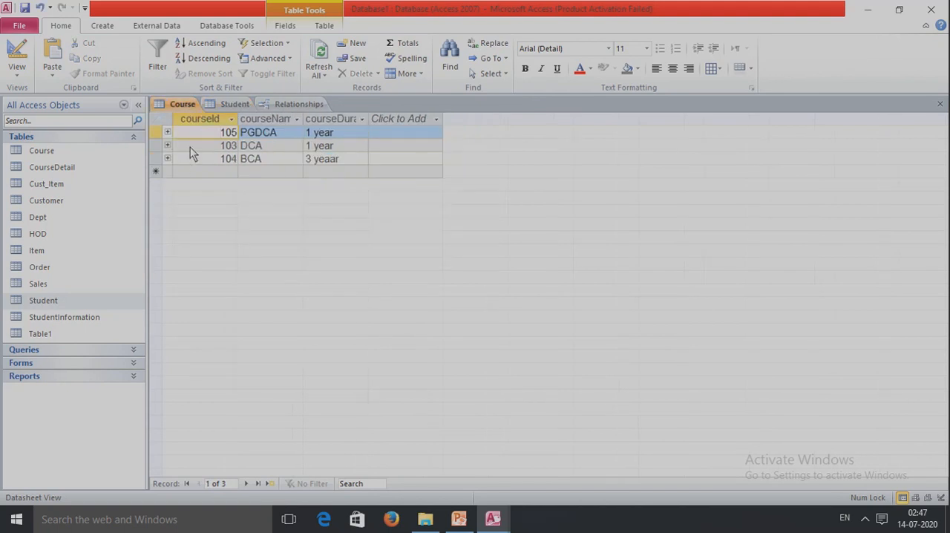
pyautogui.click(168, 133)
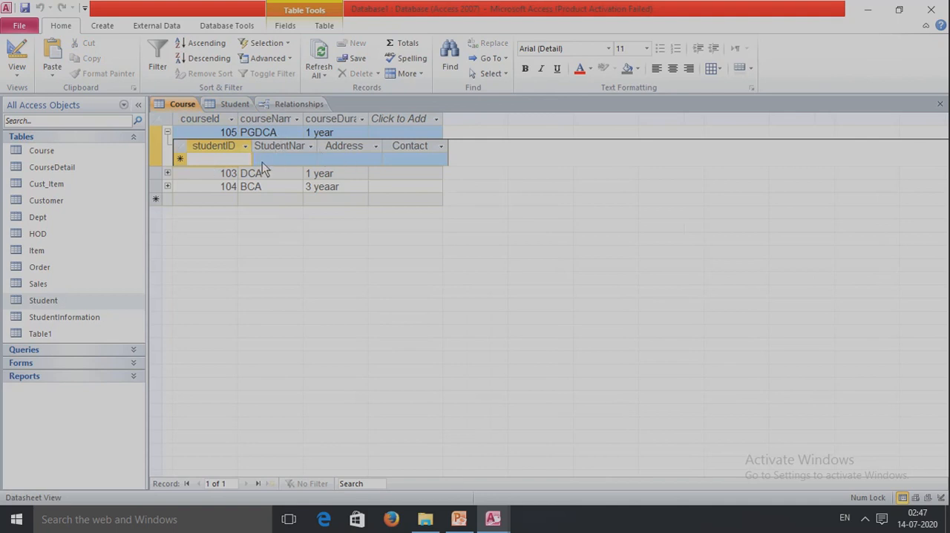
pyautogui.click(234, 105)
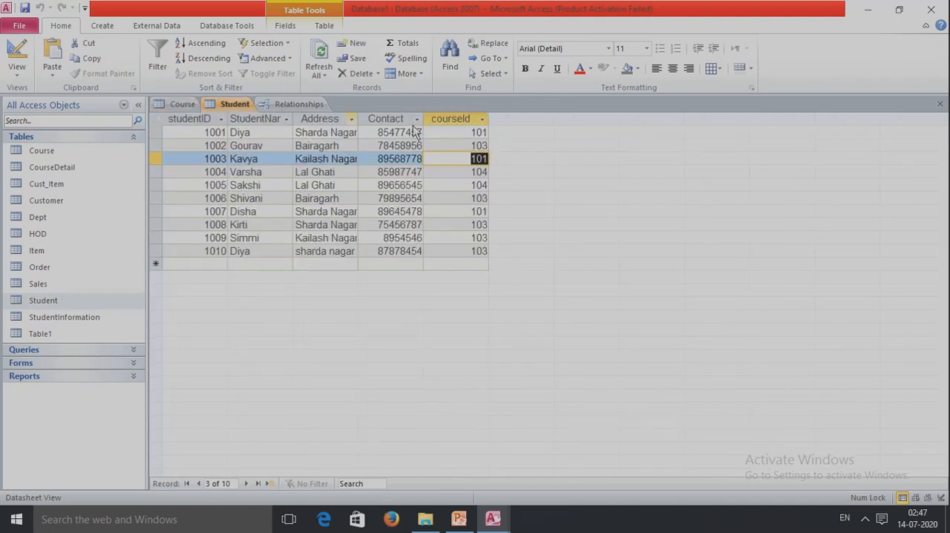
pyautogui.click(470, 133)
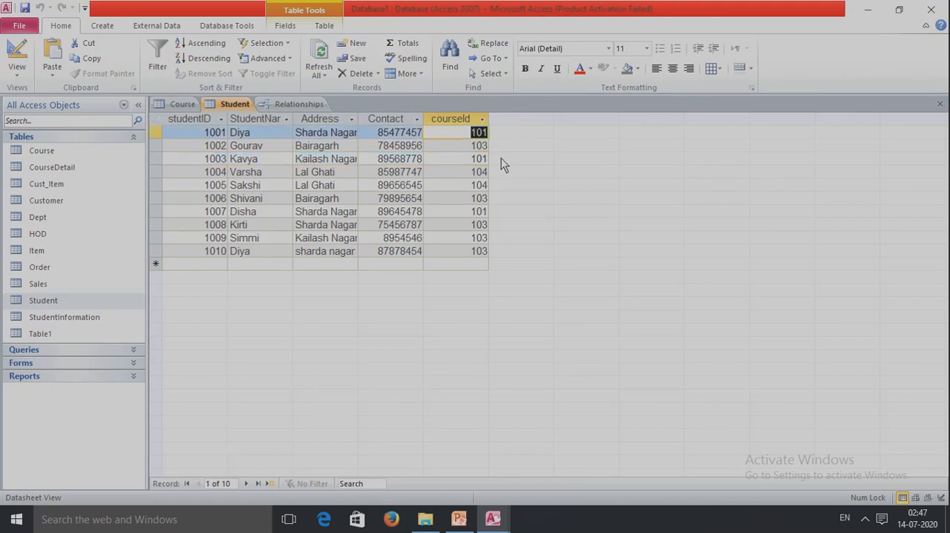
pyautogui.click(181, 104)
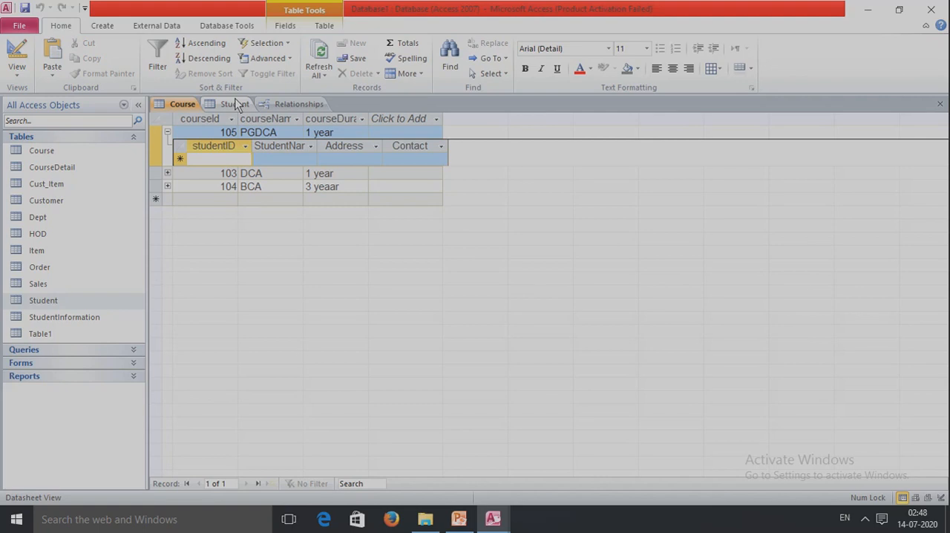
pyautogui.click(167, 132)
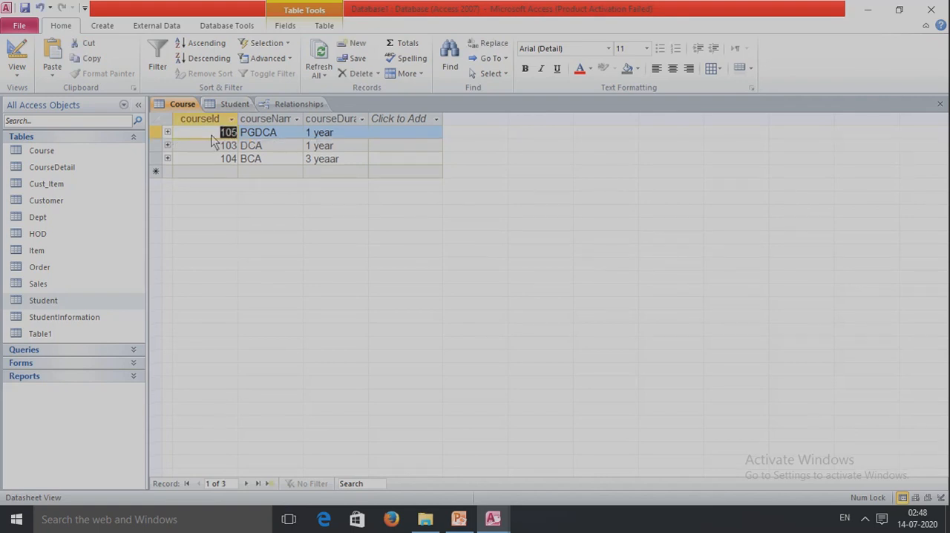
# - Delete the BCA record with courseId 104 from the Course table
pyautogui.click(219, 161)
pyautogui.rightClick(216, 164)
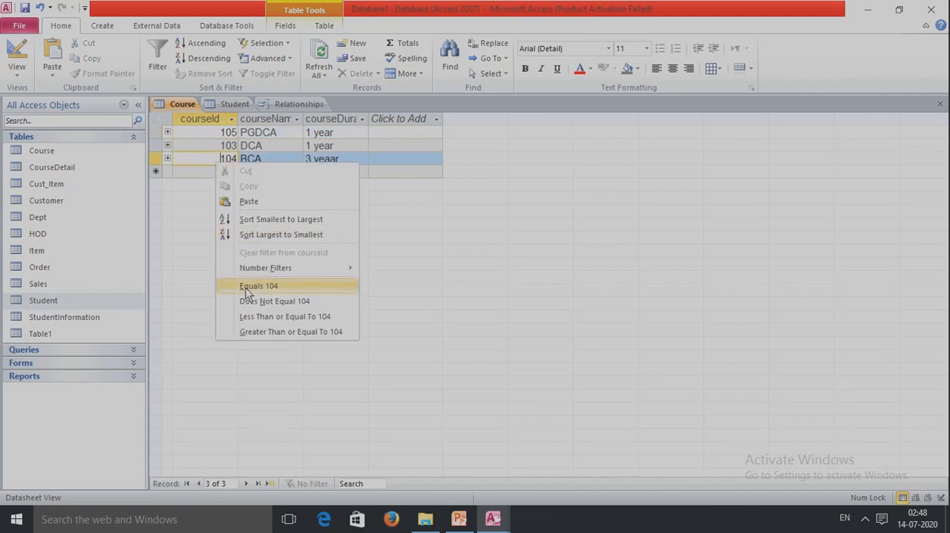
pyautogui.rightClick(156, 163)
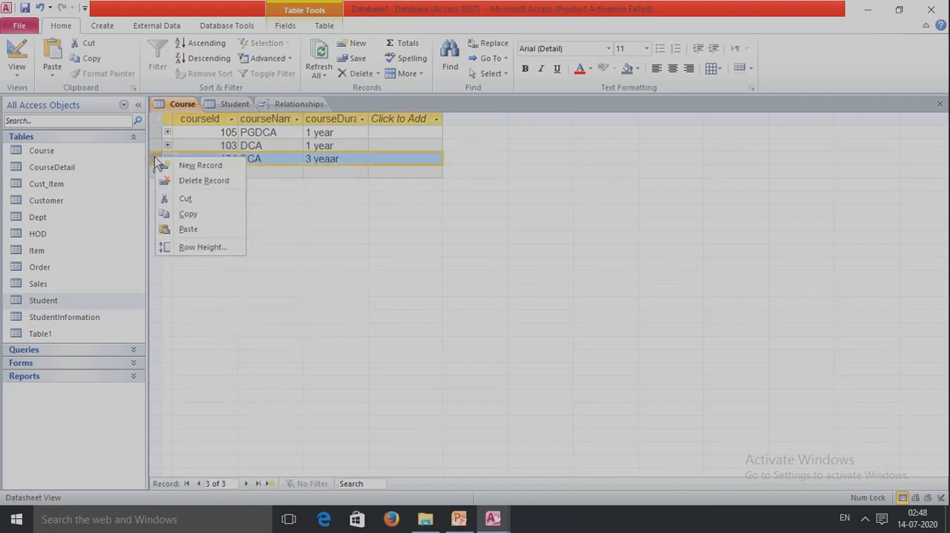
pyautogui.click(198, 184)
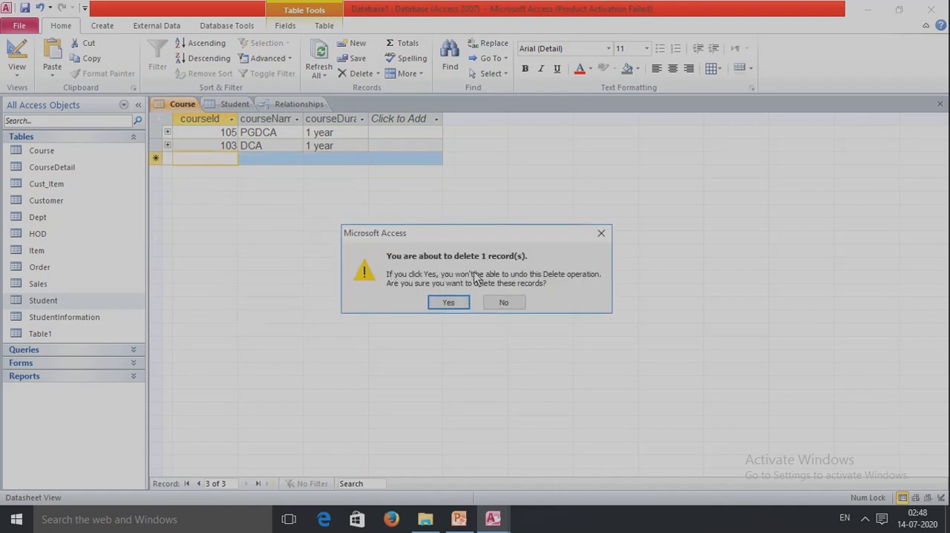
pyautogui.click(449, 303)
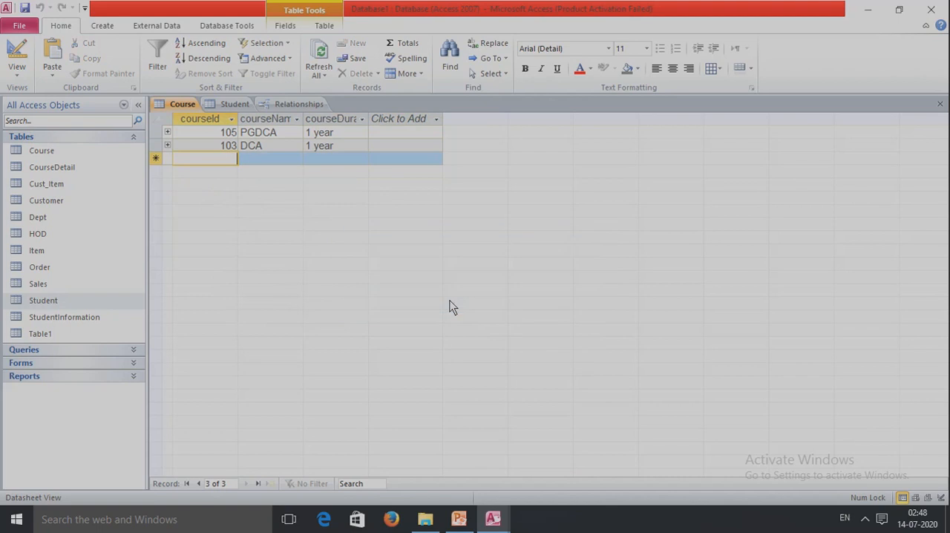
# - Compare the Student and Course tables for students still assigned to the deleted course 104
pyautogui.click(233, 103)
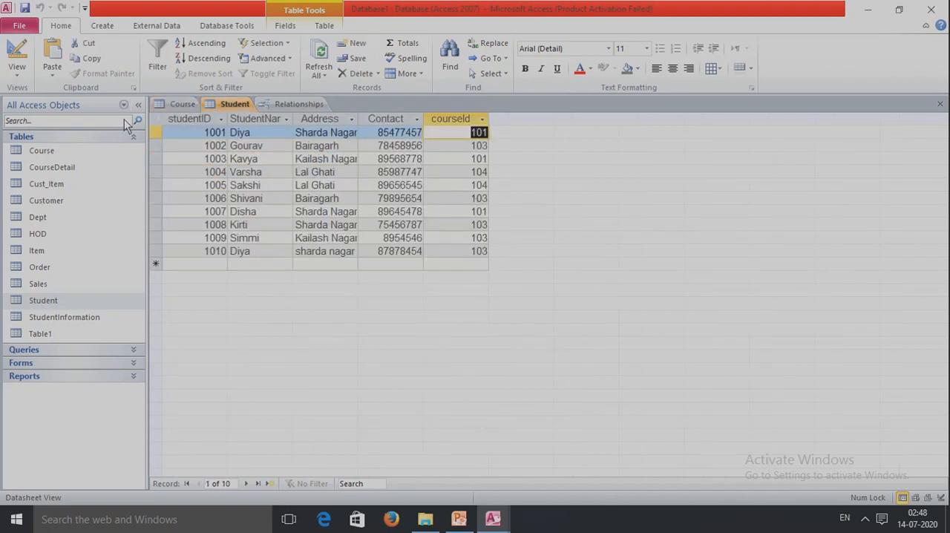
pyautogui.click(180, 104)
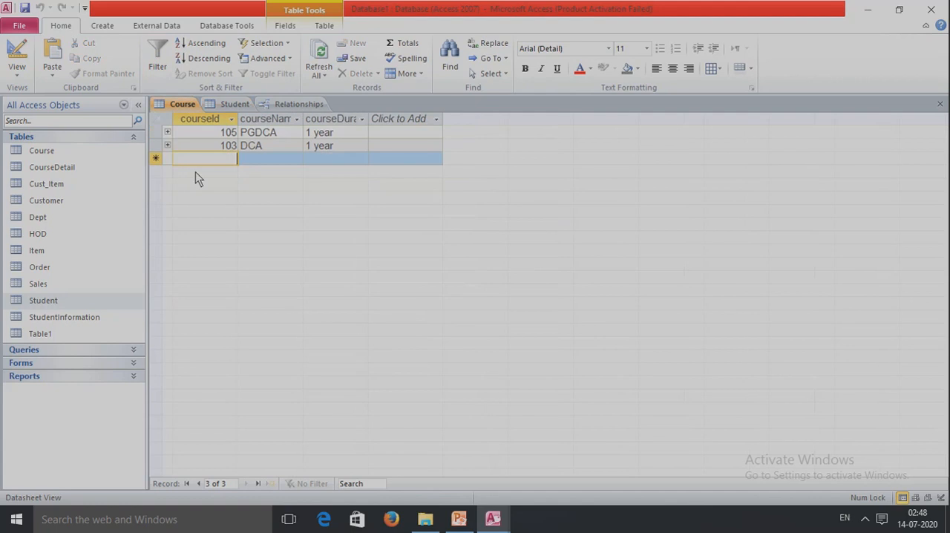
pyautogui.click(236, 104)
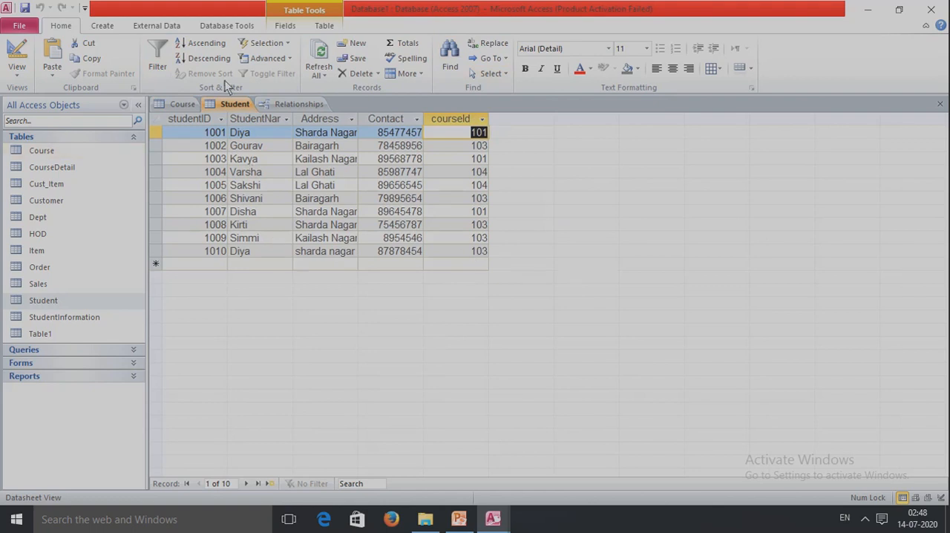
# - Inspect the integrity and cascade settings of the relationship between CourseDetail and StudentInformation in the relationships diagram
pyautogui.click(226, 25)
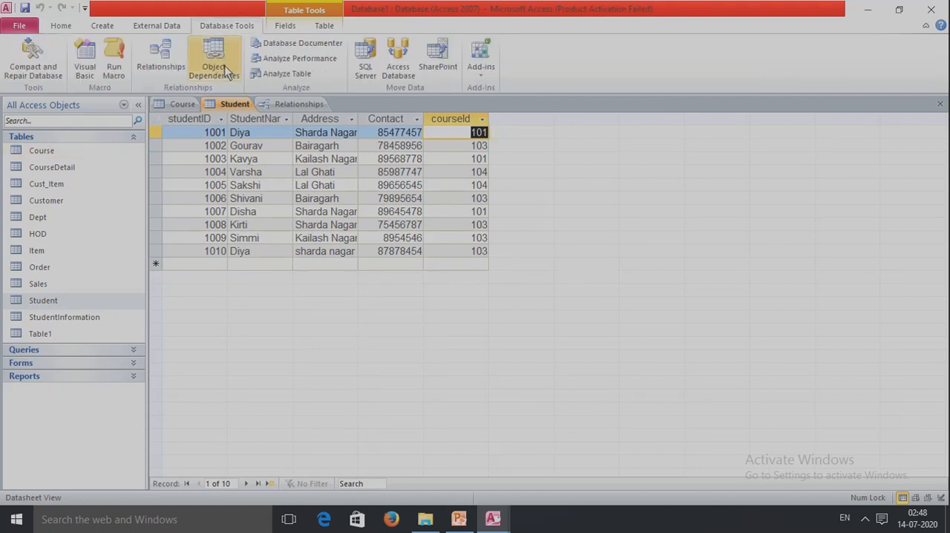
pyautogui.click(163, 58)
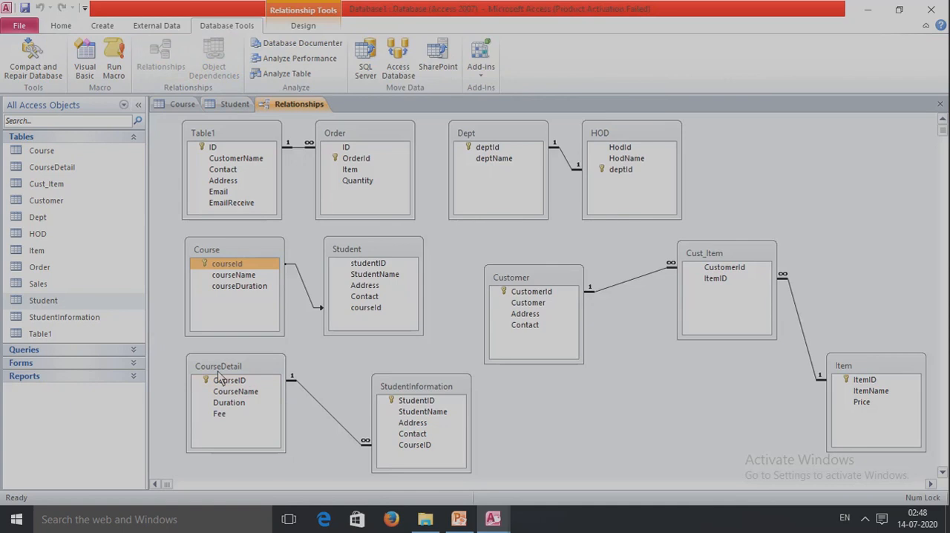
pyautogui.click(318, 408)
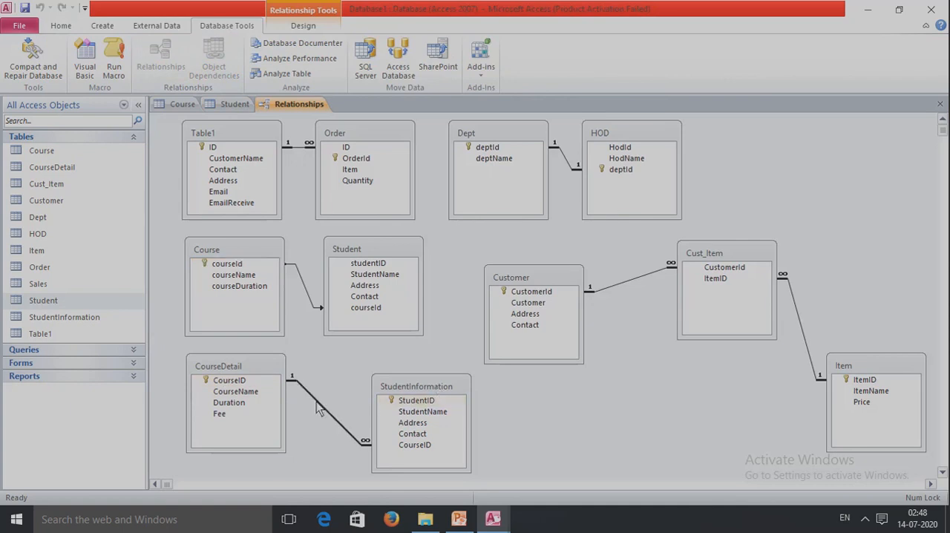
pyautogui.rightClick(317, 408)
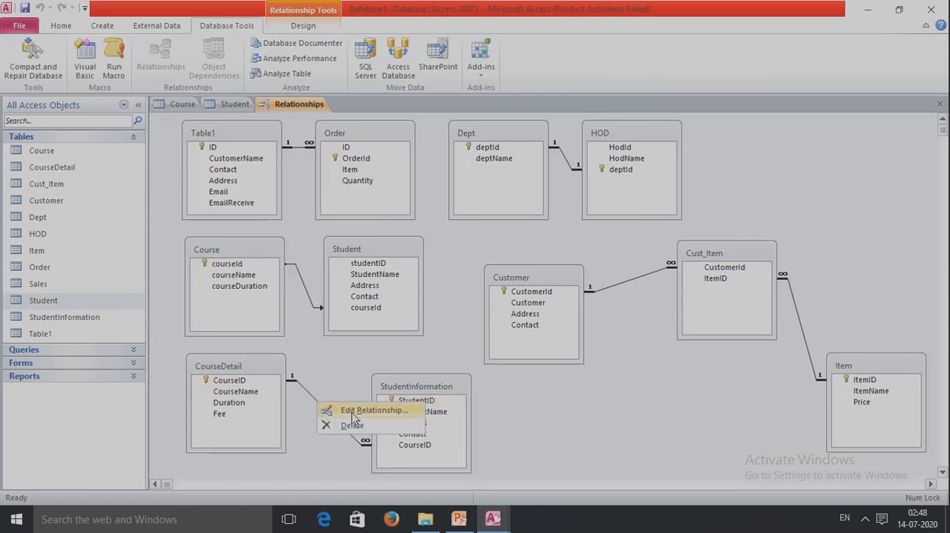
pyautogui.click(335, 409)
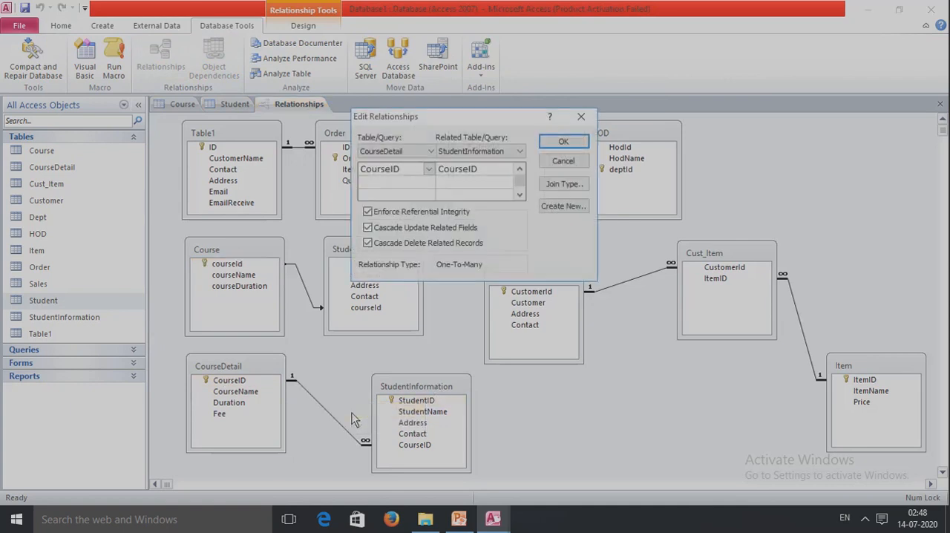
pyautogui.click(582, 119)
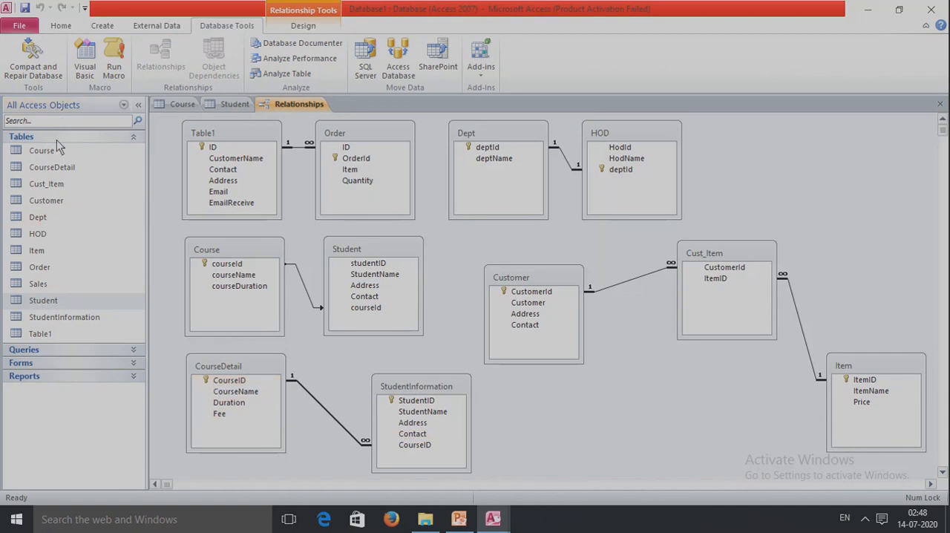
# - Open the CourseDetail and StudentInformation tables and compare their CourseID values
pyautogui.doubleClick(56, 169)
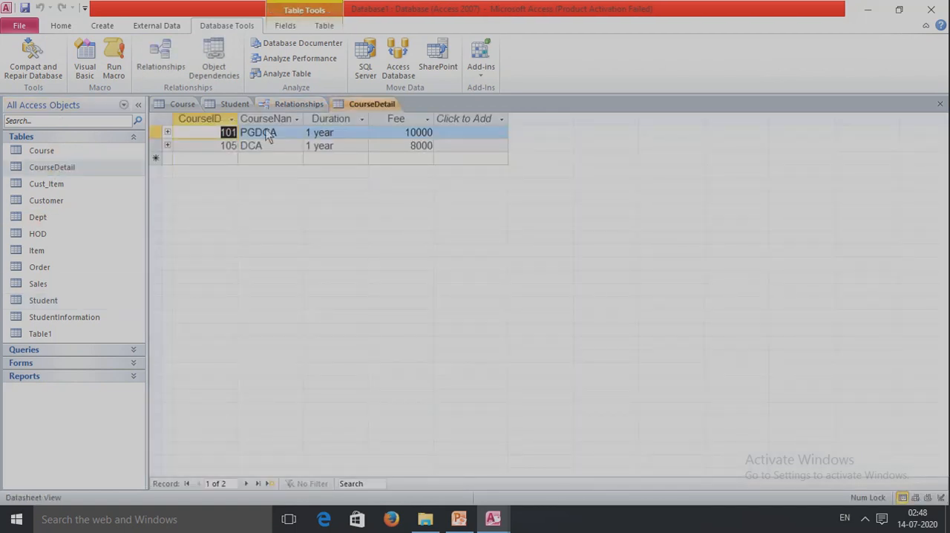
pyautogui.click(81, 320)
pyautogui.doubleClick(84, 324)
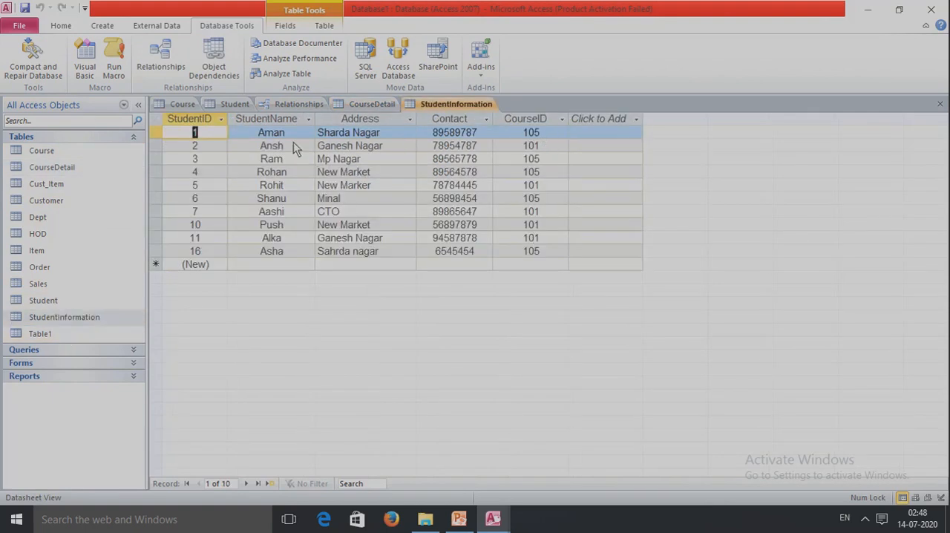
pyautogui.click(351, 106)
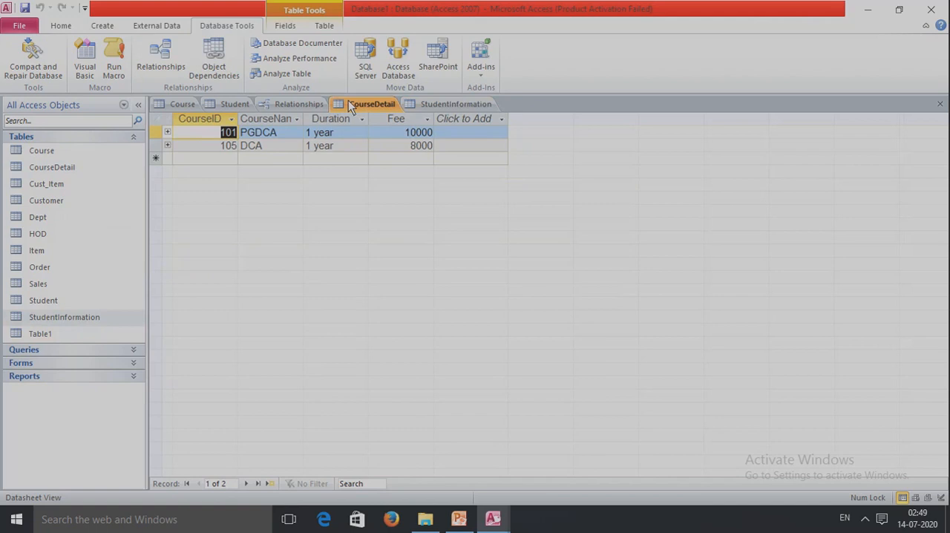
pyautogui.click(212, 161)
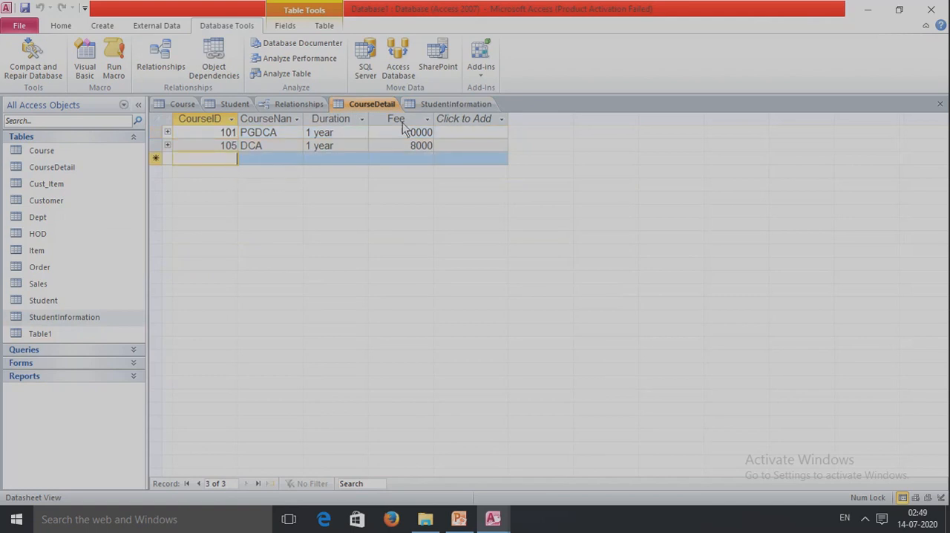
# - Start a new record in the StudentInformation table with a placeholder student name, address and contact number
pyautogui.click(460, 105)
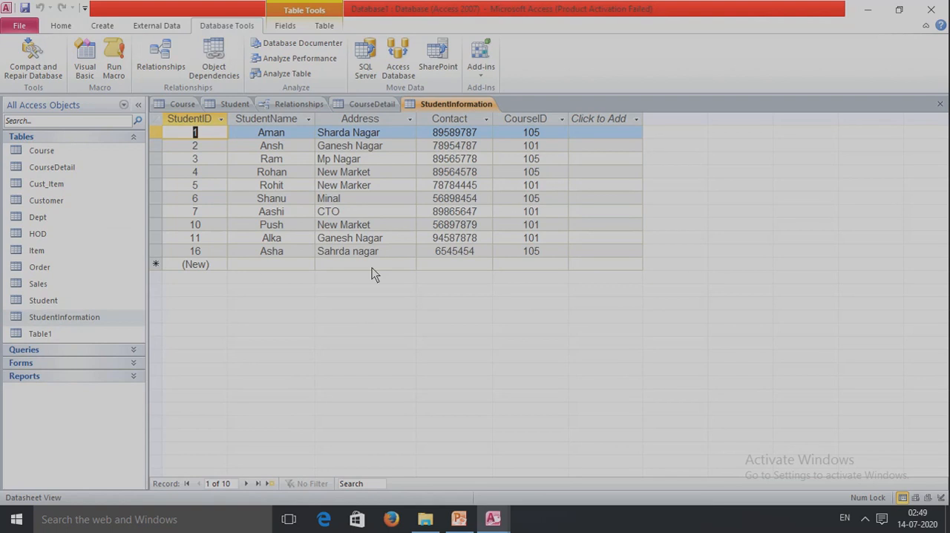
pyautogui.click(252, 266)
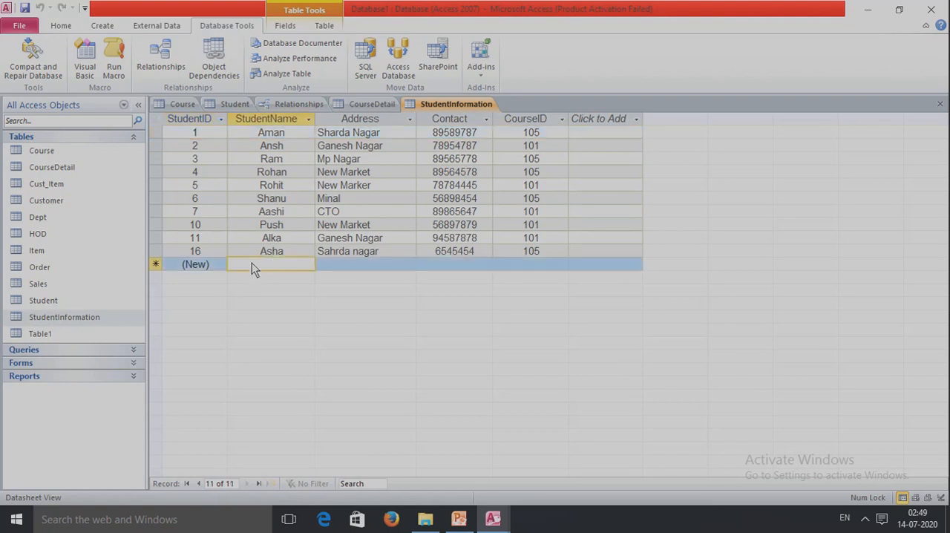
pyautogui.write('aa')
pyautogui.press('Tab')
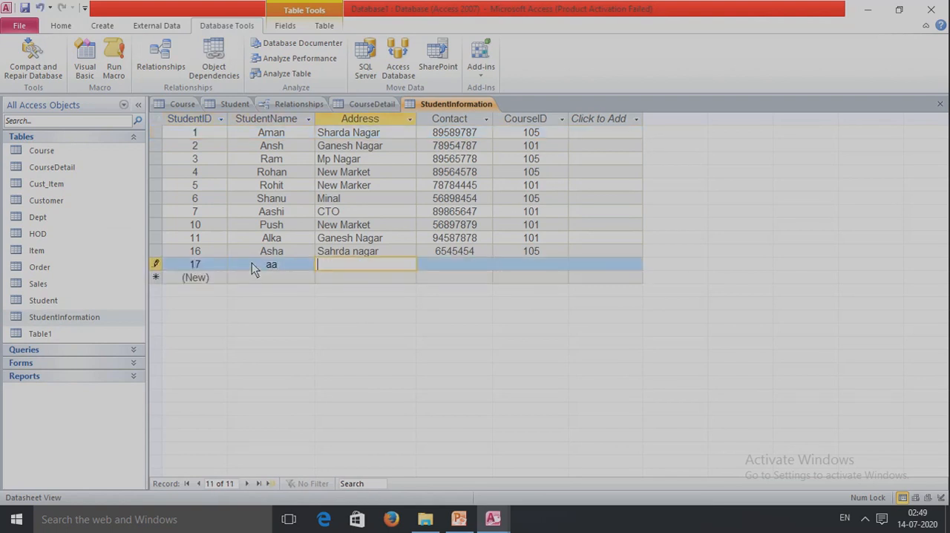
pyautogui.write('askhk')
pyautogui.press('Tab')
pyautogui.write('4')
pyautogui.press('Tab')
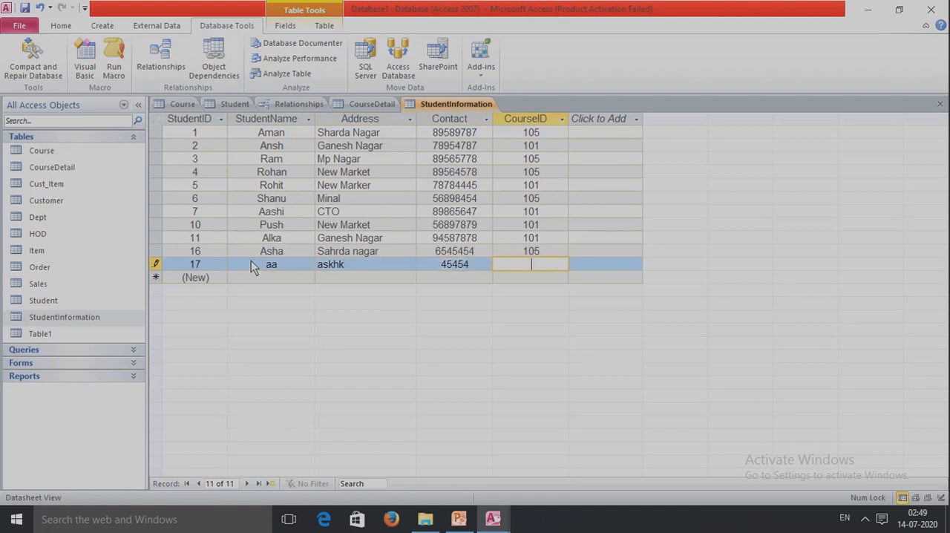
# - Try to assign CourseID 102 to the new student record, and replace it with 101
pyautogui.write('102')
pyautogui.press('Tab')
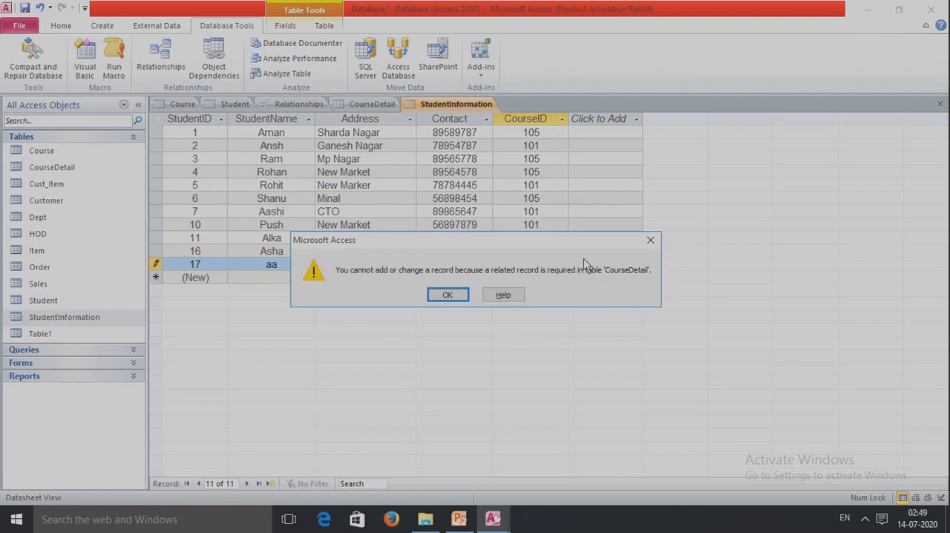
pyautogui.moveTo(517, 251); pyautogui.dragTo(610, 314)
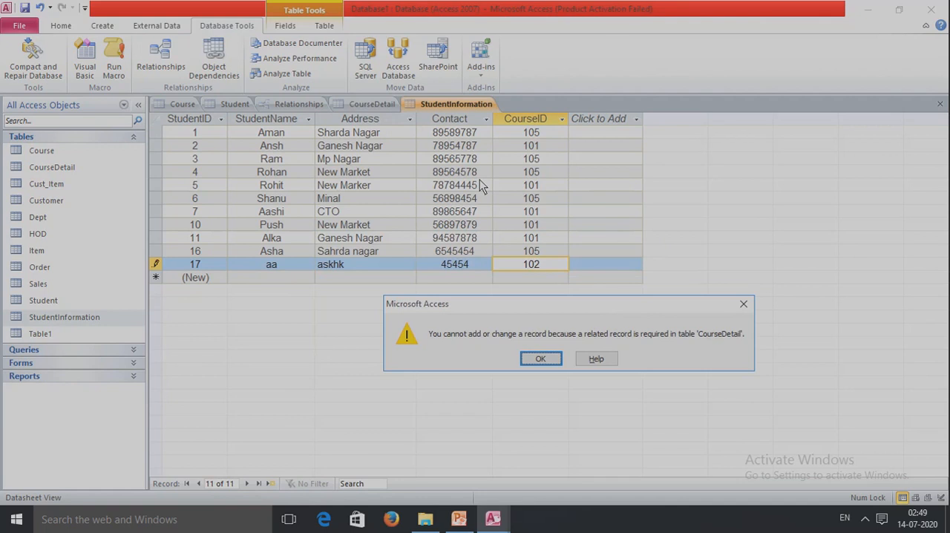
pyautogui.click(540, 360)
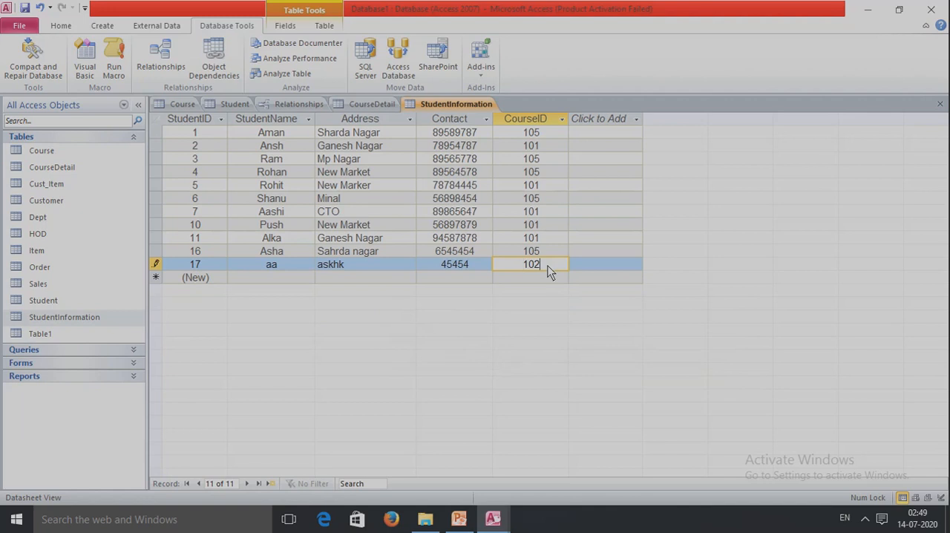
pyautogui.press('BackSpace')
pyautogui.write('1')
# - Add course 102 to the CourseDetail table with name BCA, duration 3 year and fee 20000
pyautogui.click(378, 104)
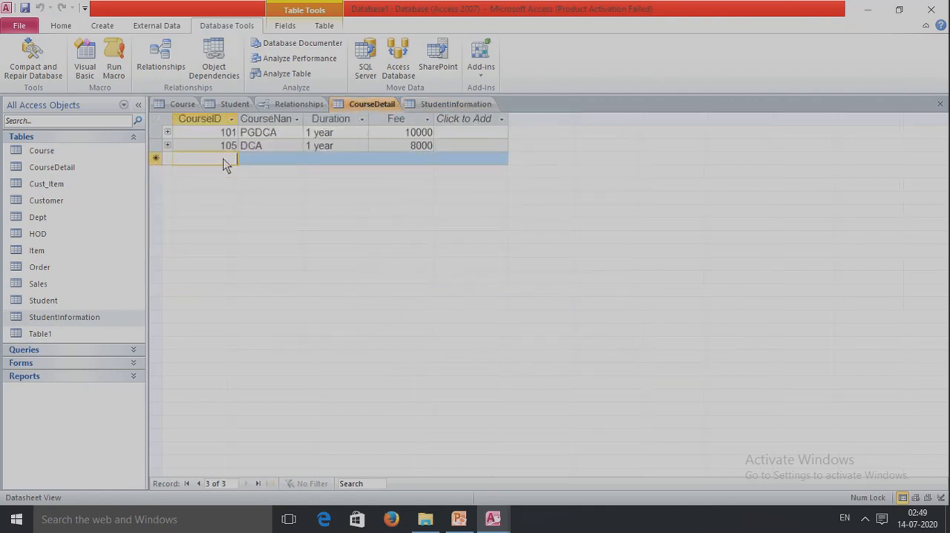
pyautogui.write('102')
pyautogui.click(271, 162)
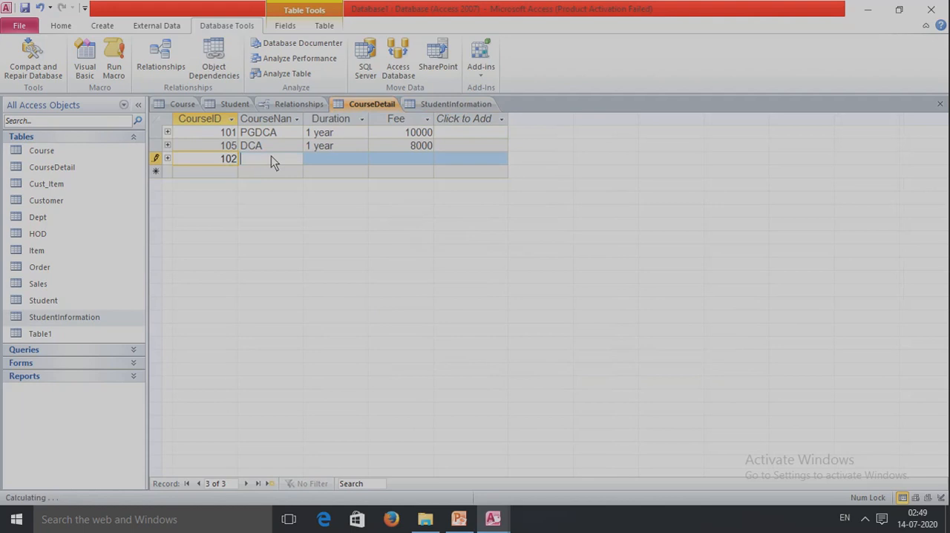
pyautogui.write('BCA')
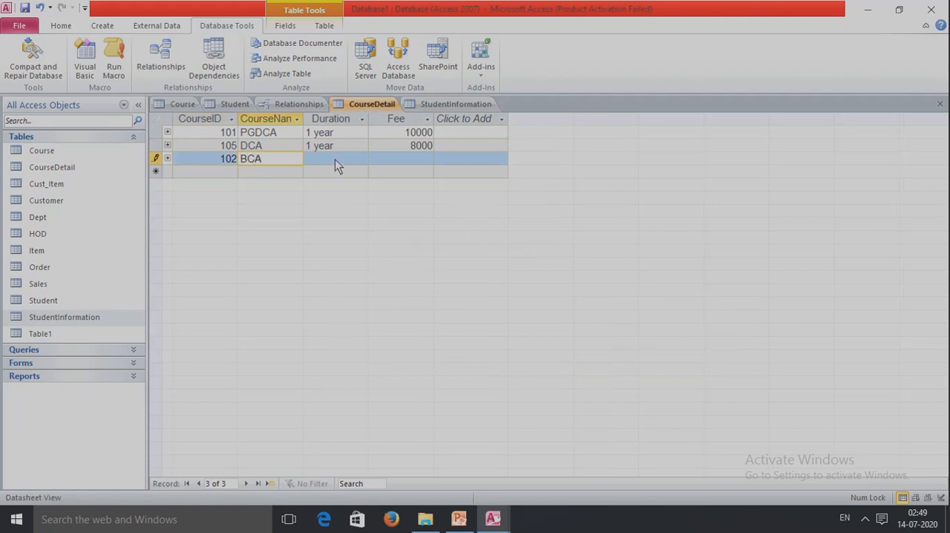
pyautogui.click(340, 161)
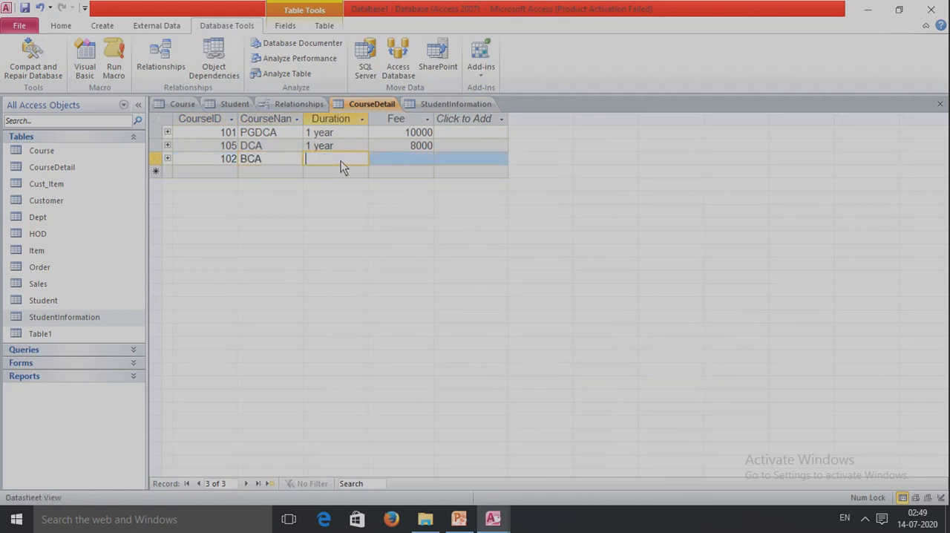
pyautogui.write('3 year')
pyautogui.click(409, 163)
pyautogui.write('20000')
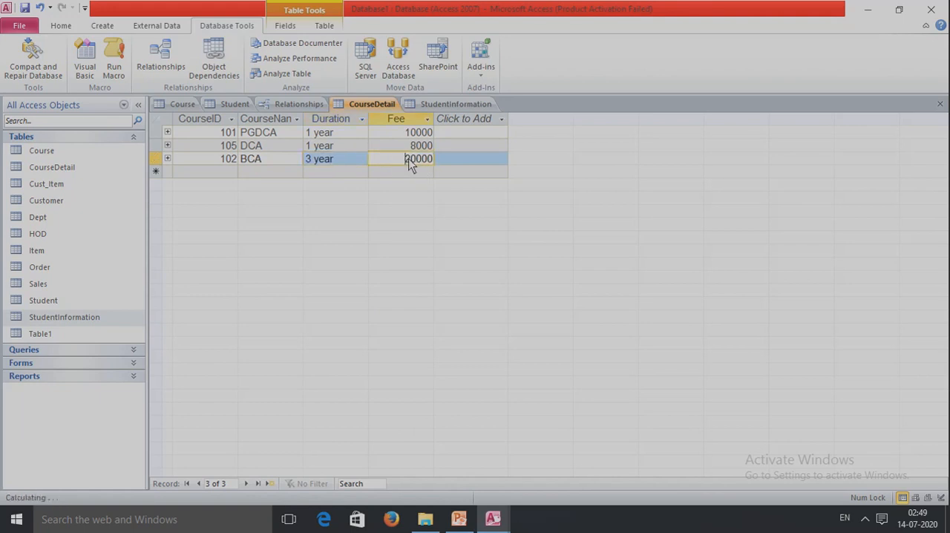
# - Set the new student's CourseID to 102 in StudentInformation and commit the record
pyautogui.click(472, 107)
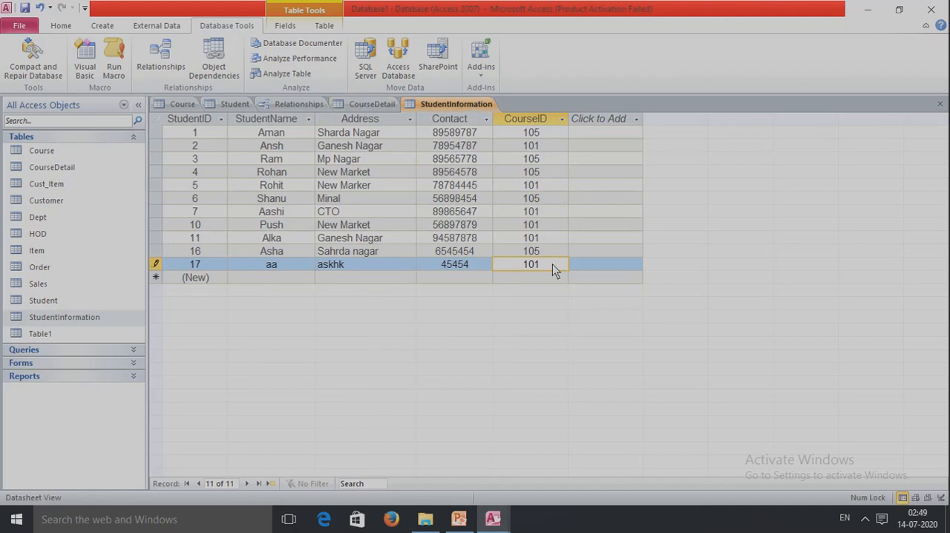
pyautogui.press('BackSpace')
pyautogui.write('2')
pyautogui.press('Tab')
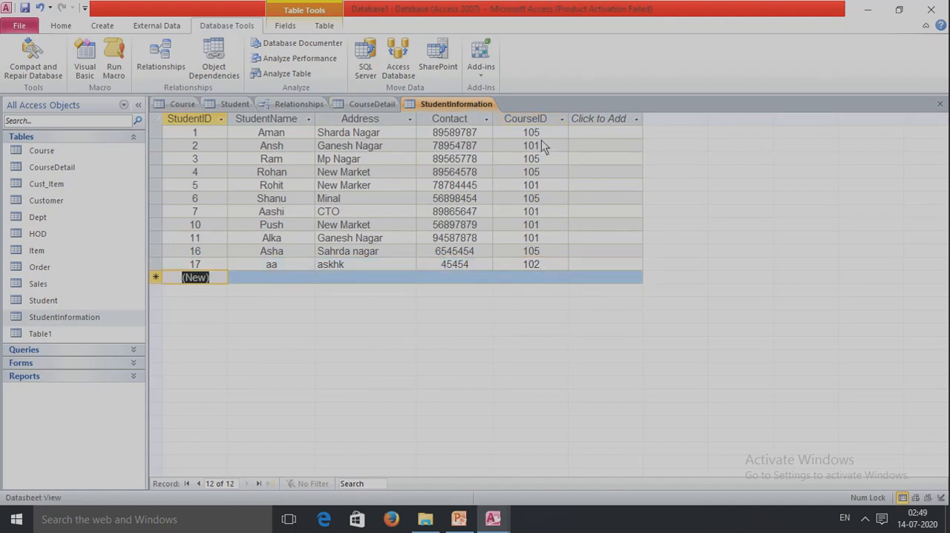
# - Try changing the PGDCA course's CourseID to 105 in CourseDetail and check the students' CourseID values
pyautogui.click(373, 104)
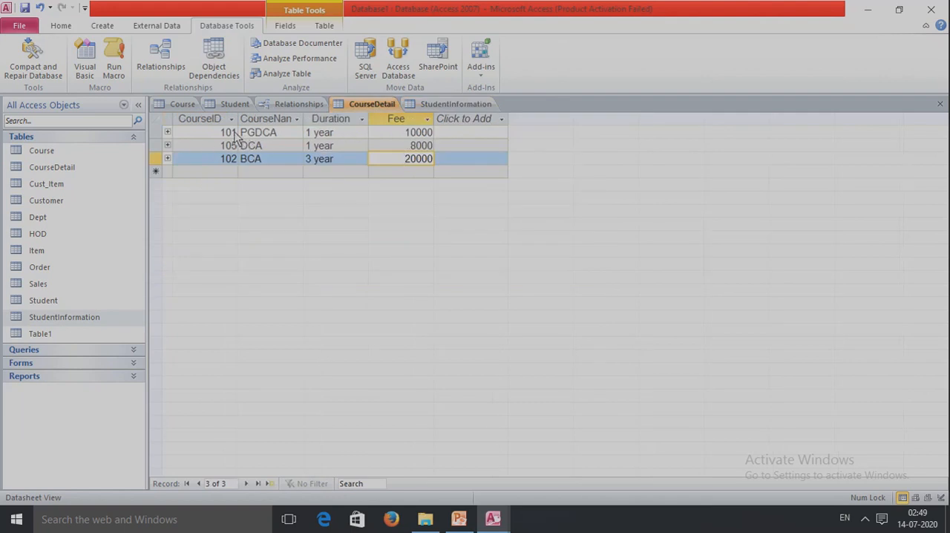
pyautogui.click(236, 133)
pyautogui.press('BackSpace')
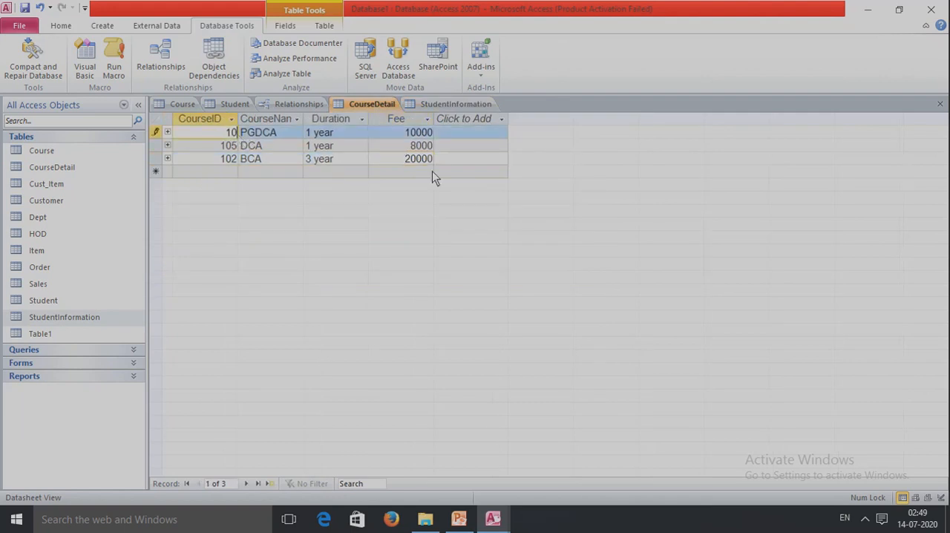
pyautogui.write('5')
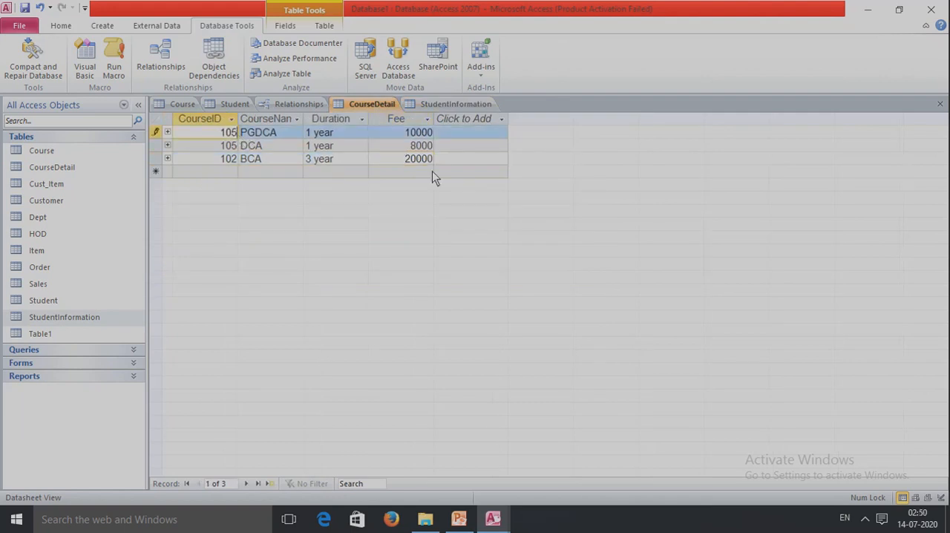
pyautogui.click(479, 105)
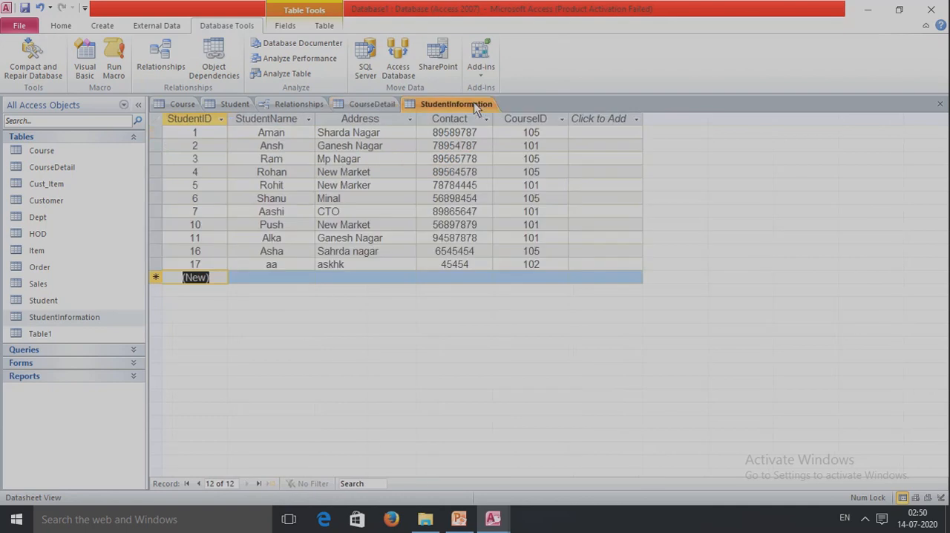
pyautogui.click(553, 135)
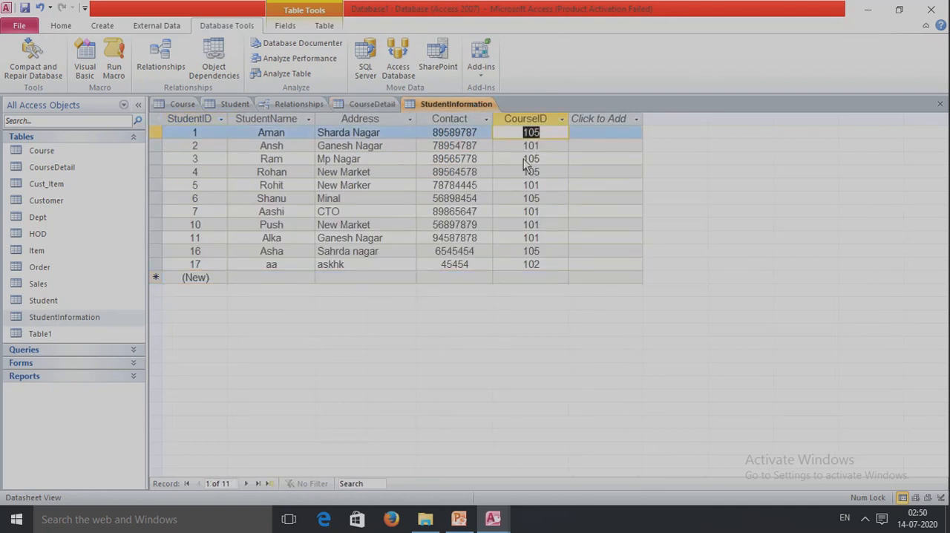
pyautogui.click(556, 160)
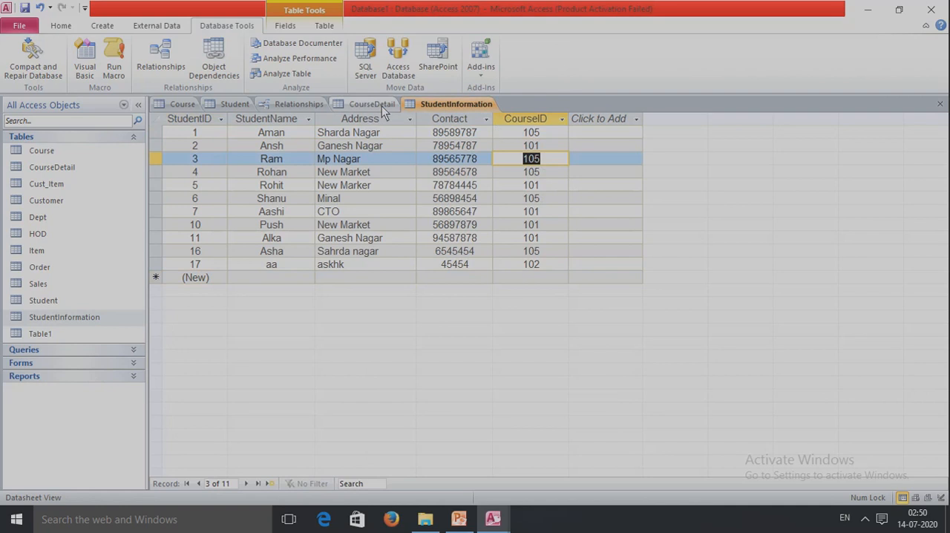
pyautogui.click(356, 106)
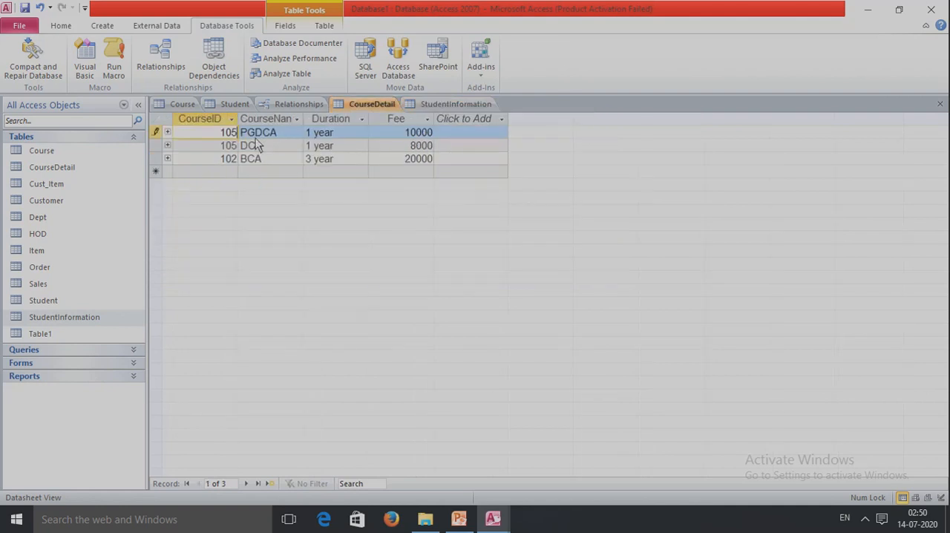
# - Set the PGDCA course's CourseID to 104, check the students' CourseID values, and save the CourseDetail change
pyautogui.write('104')
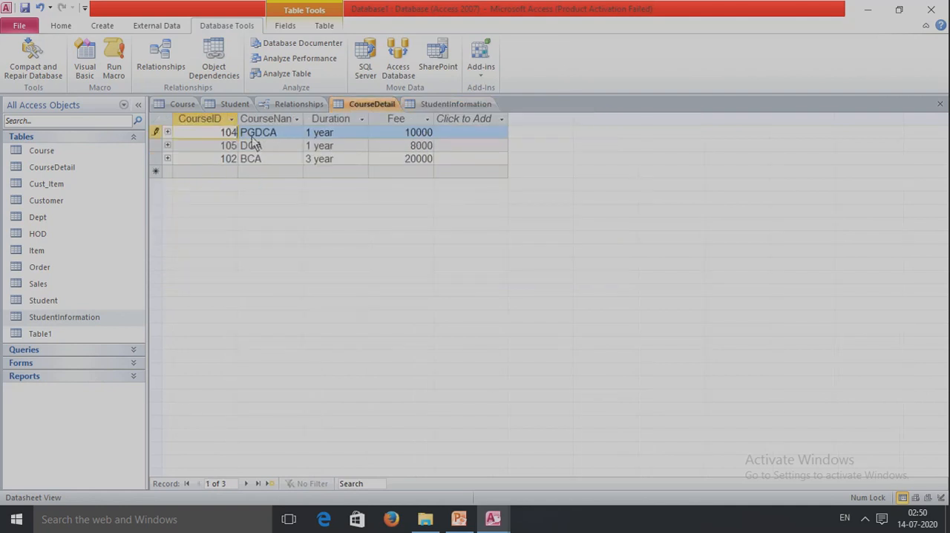
pyautogui.click(416, 104)
pyautogui.click(532, 132)
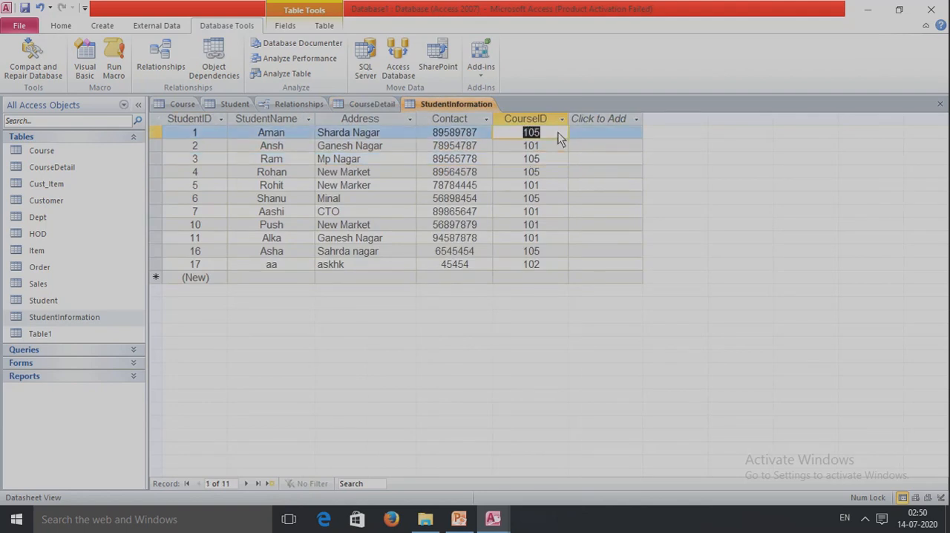
pyautogui.click(527, 146)
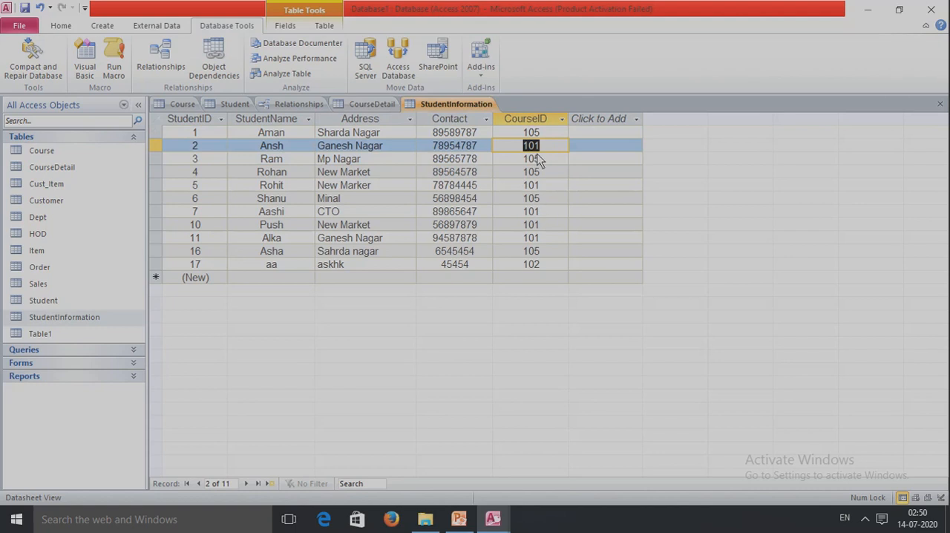
pyautogui.click(371, 104)
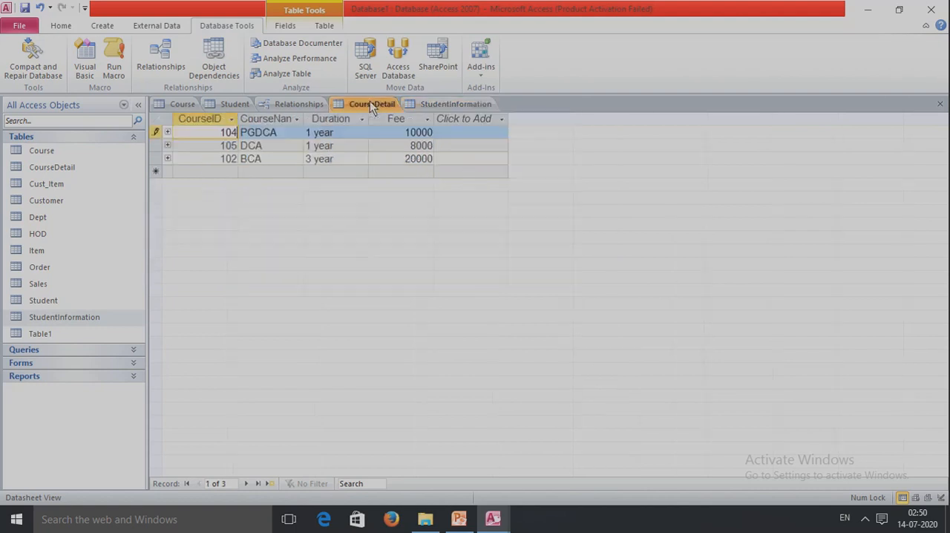
pyautogui.click(19, 27)
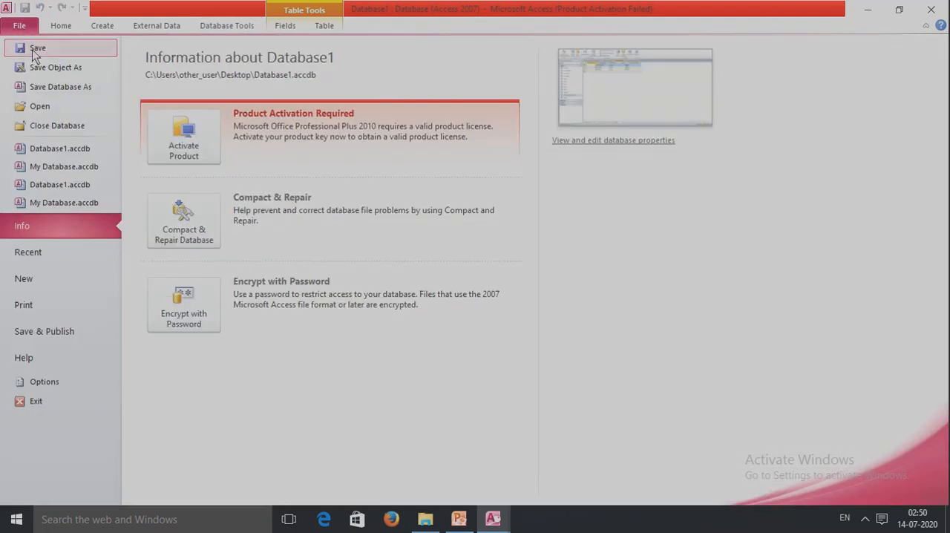
pyautogui.click(14, 43)
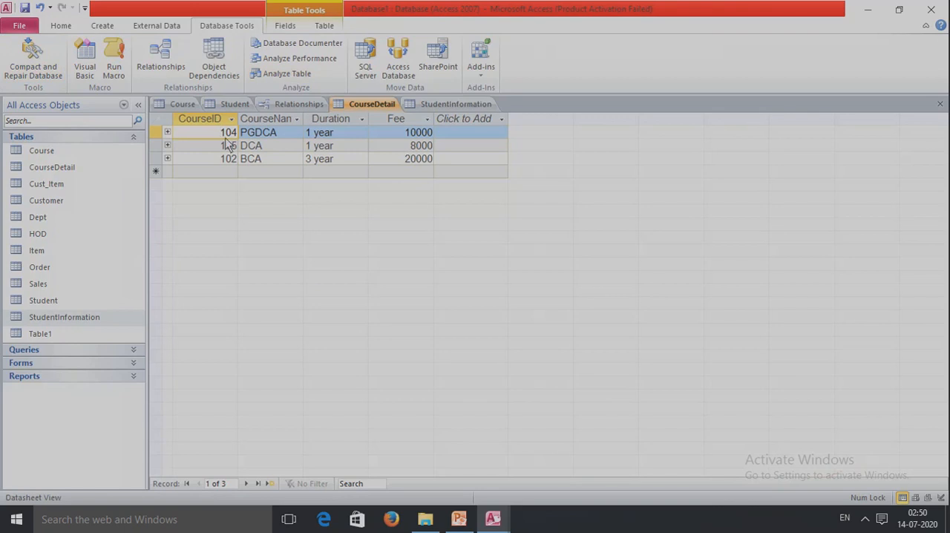
# - Check the CourseID values in StudentInformation and the related student records under the PGDCA course in CourseDetail
pyautogui.click(217, 137)
pyautogui.click(449, 104)
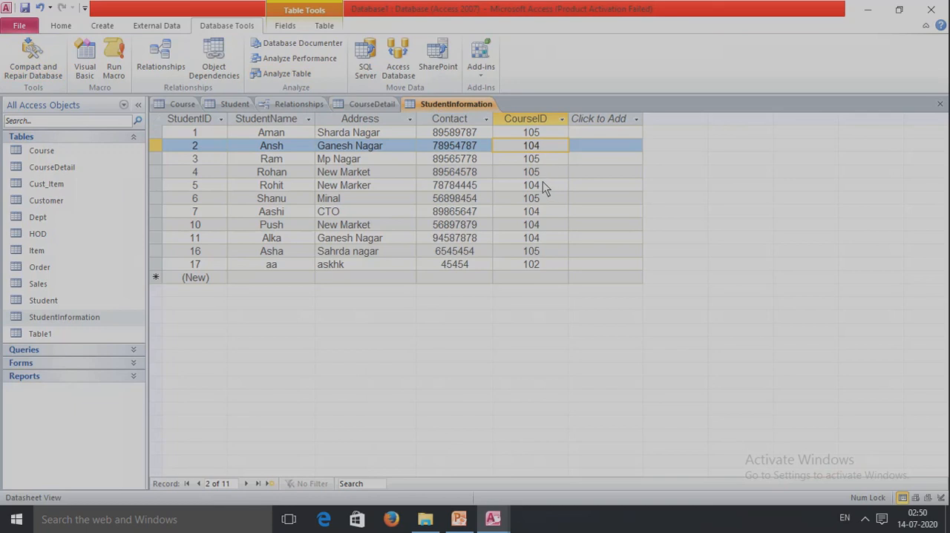
pyautogui.click(542, 185)
pyautogui.click(541, 212)
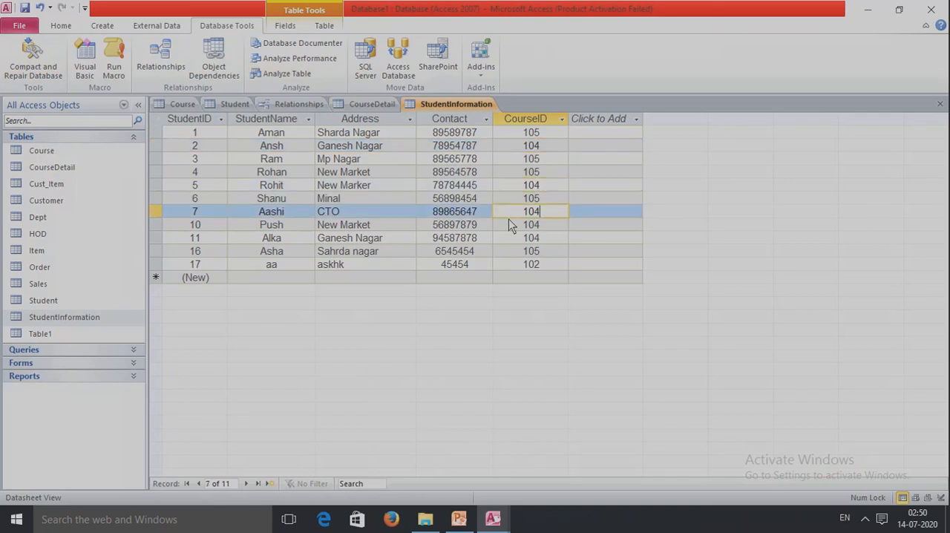
pyautogui.click(371, 104)
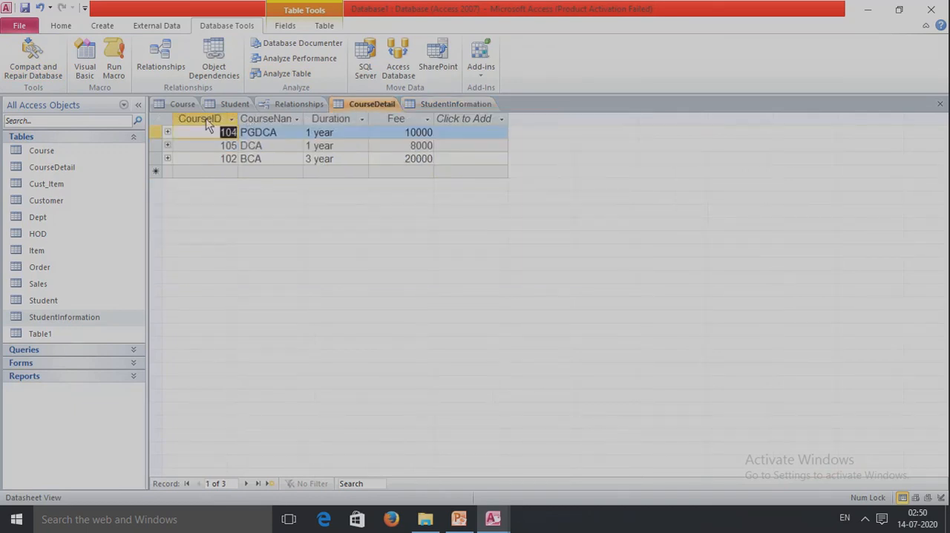
pyautogui.click(168, 132)
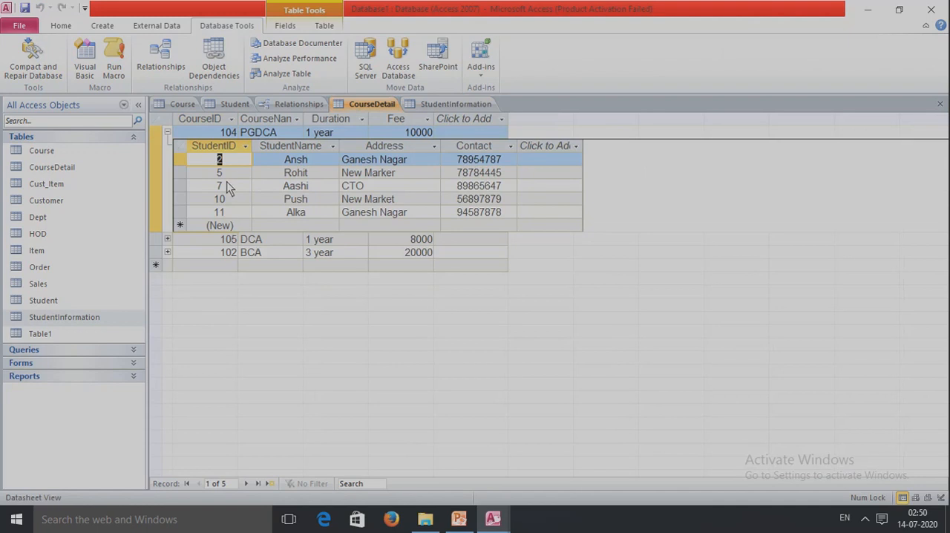
pyautogui.click(168, 132)
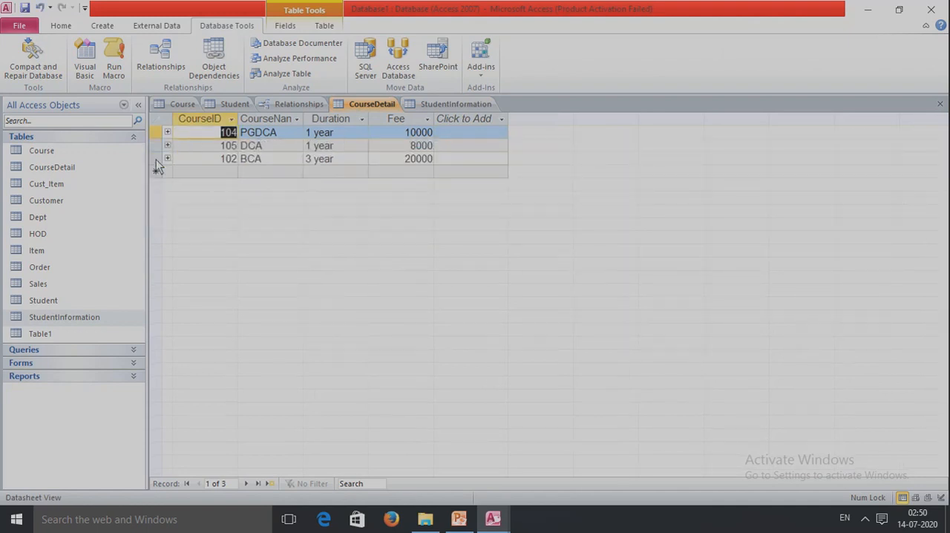
# - Delete the BCA course record from CourseDetail together with its related records, and check the StudentInformation table
pyautogui.click(157, 159)
pyautogui.rightClick(156, 161)
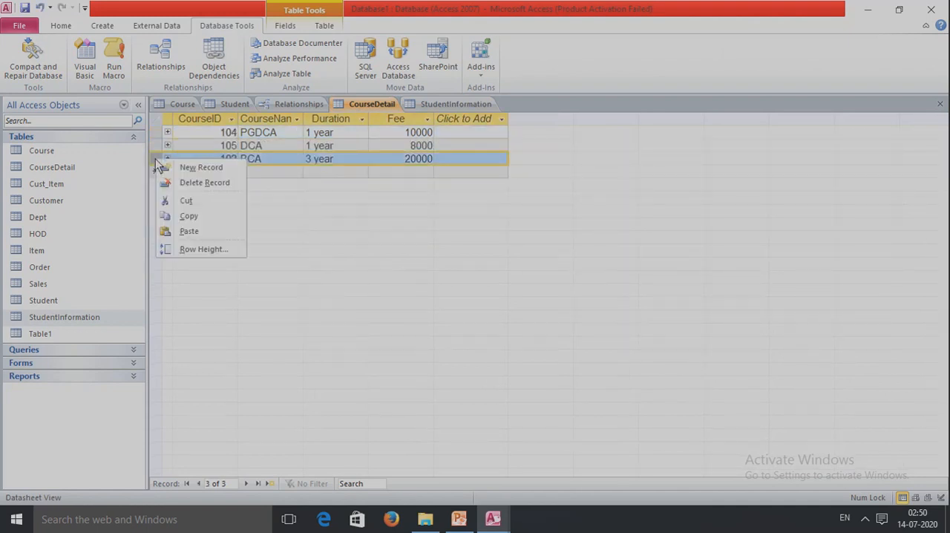
pyautogui.click(197, 183)
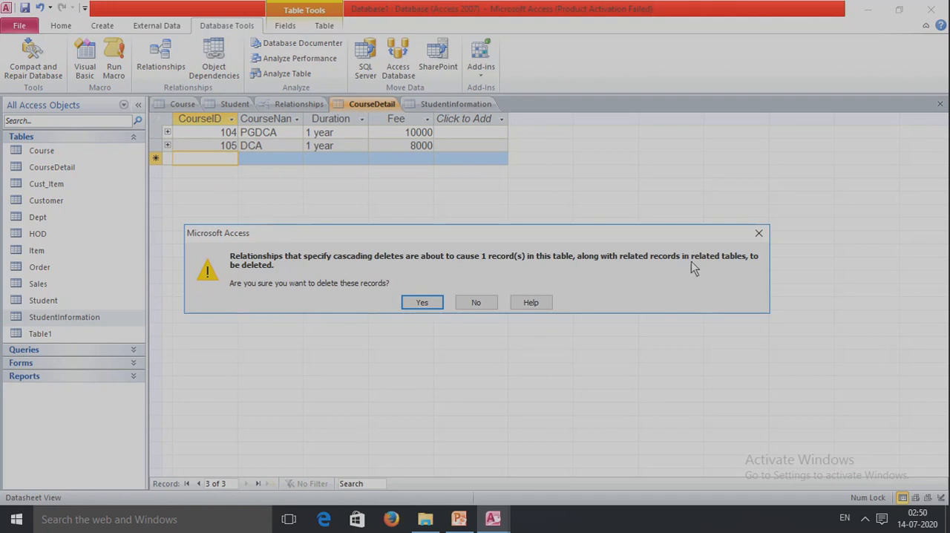
pyautogui.click(423, 303)
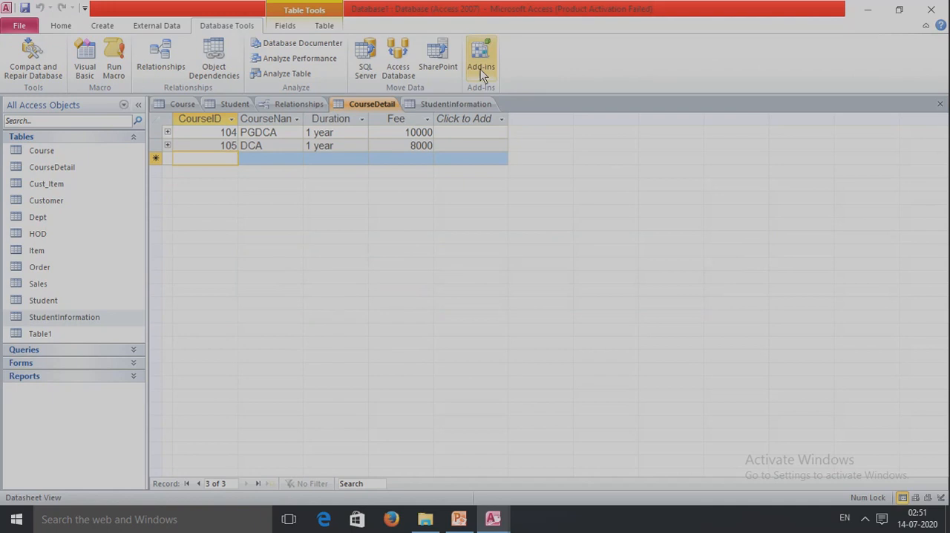
pyautogui.click(449, 108)
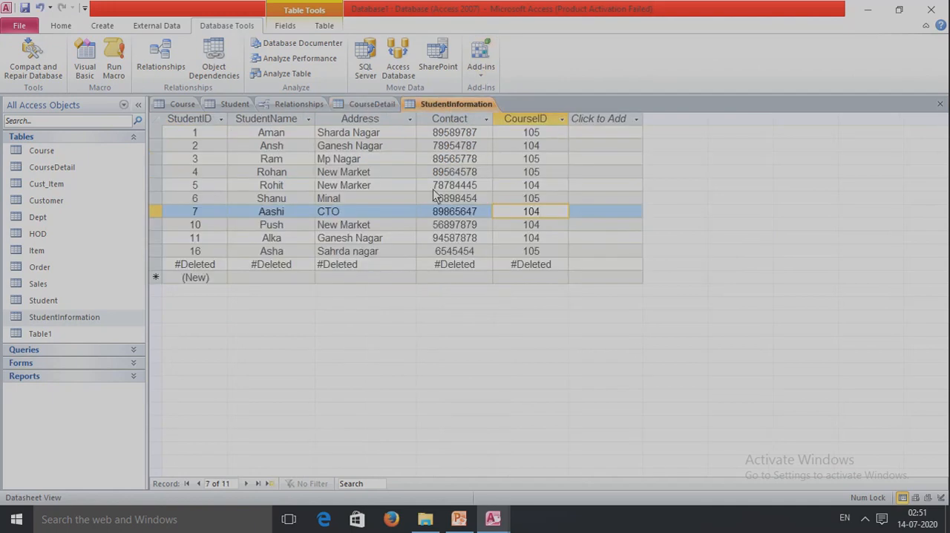
pyautogui.click(312, 266)
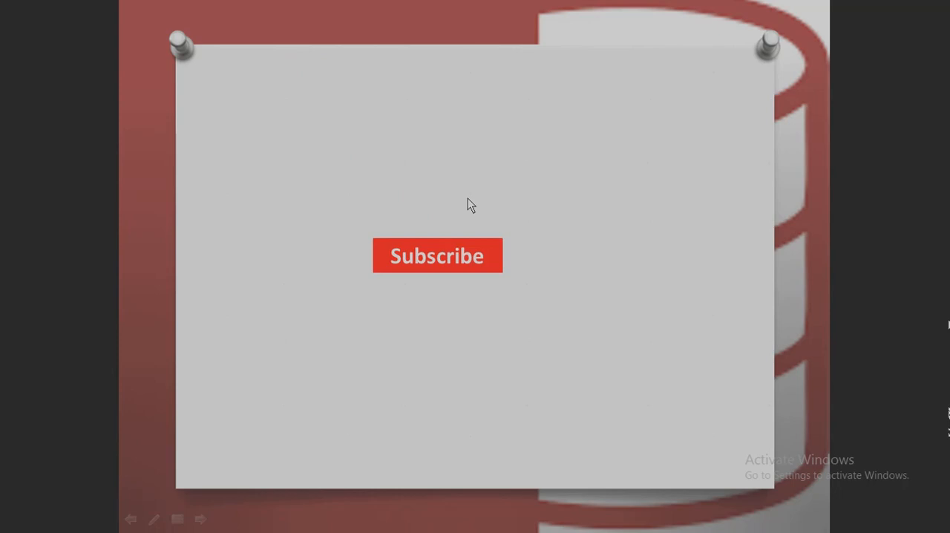
pyautogui.press('Escape')
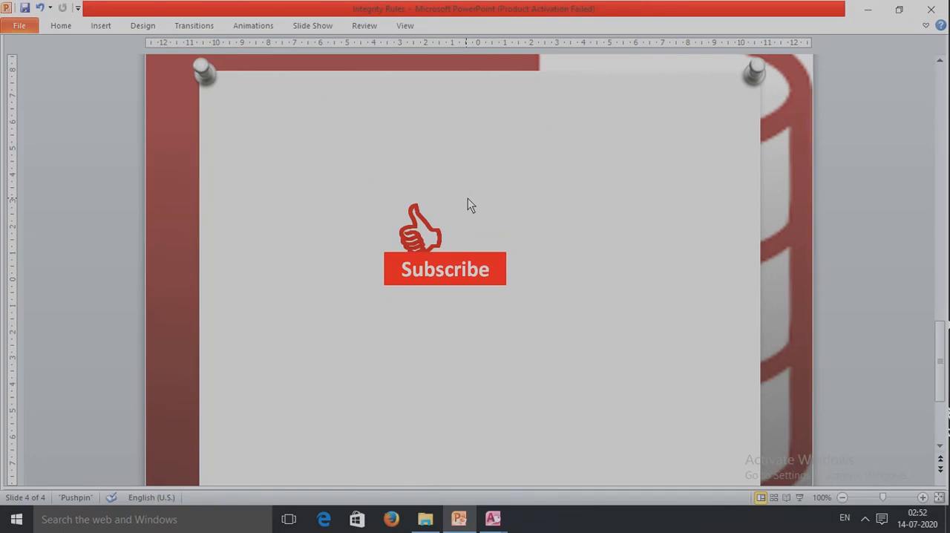